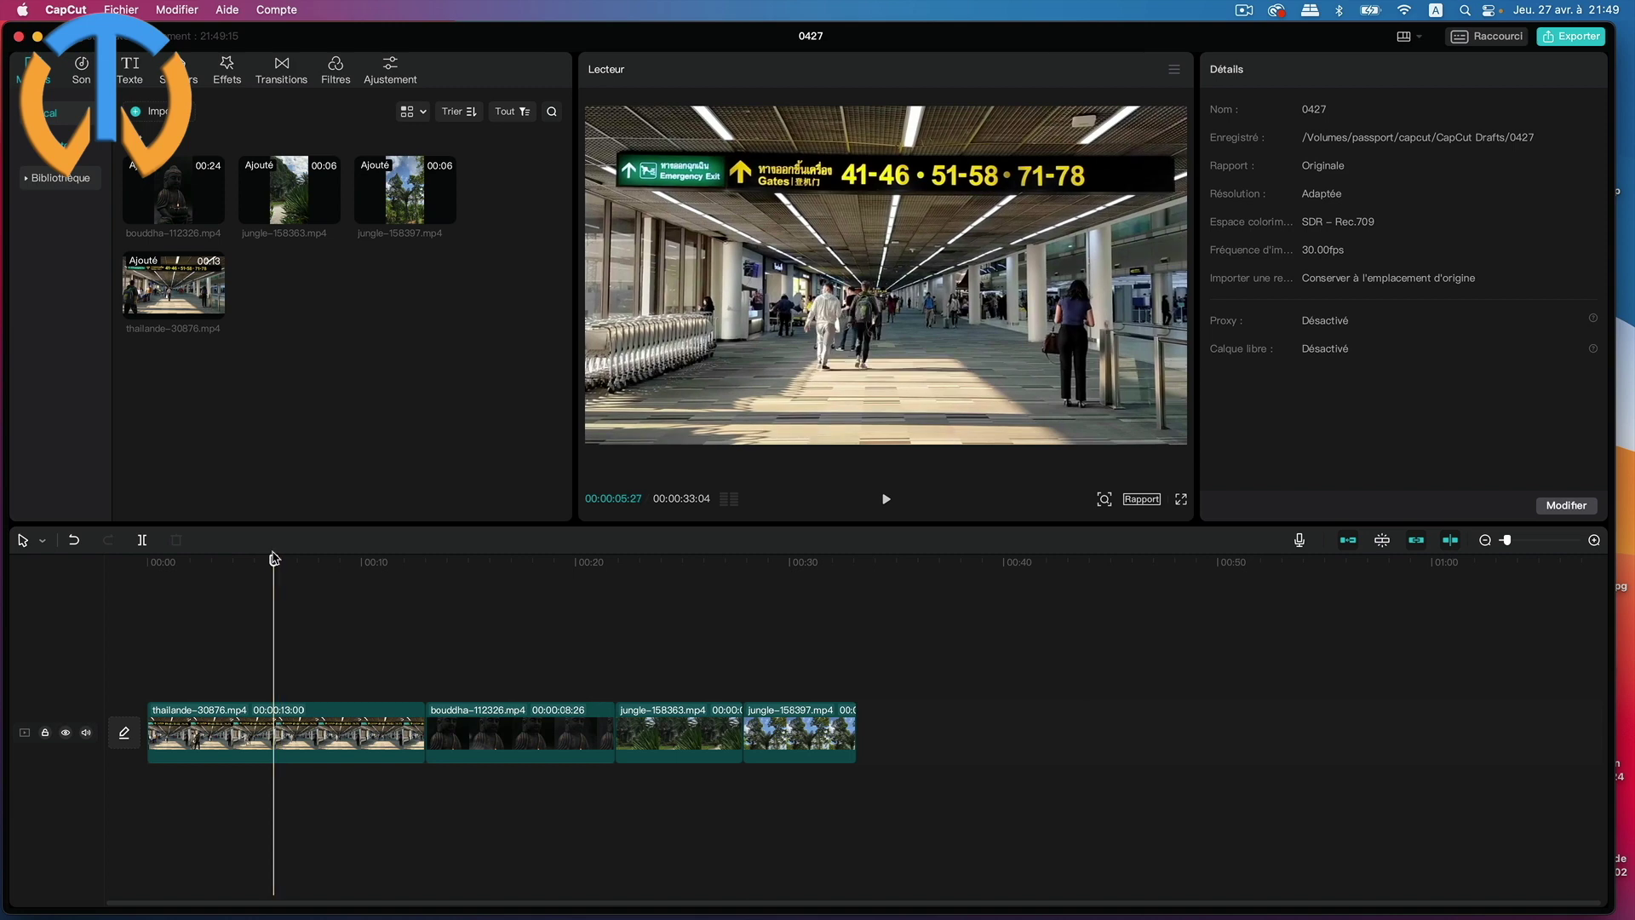
- Give the jungle-158397.mp4 clip a blurred (Flou) background using the second blur strength
drag(275, 558, 805, 596)
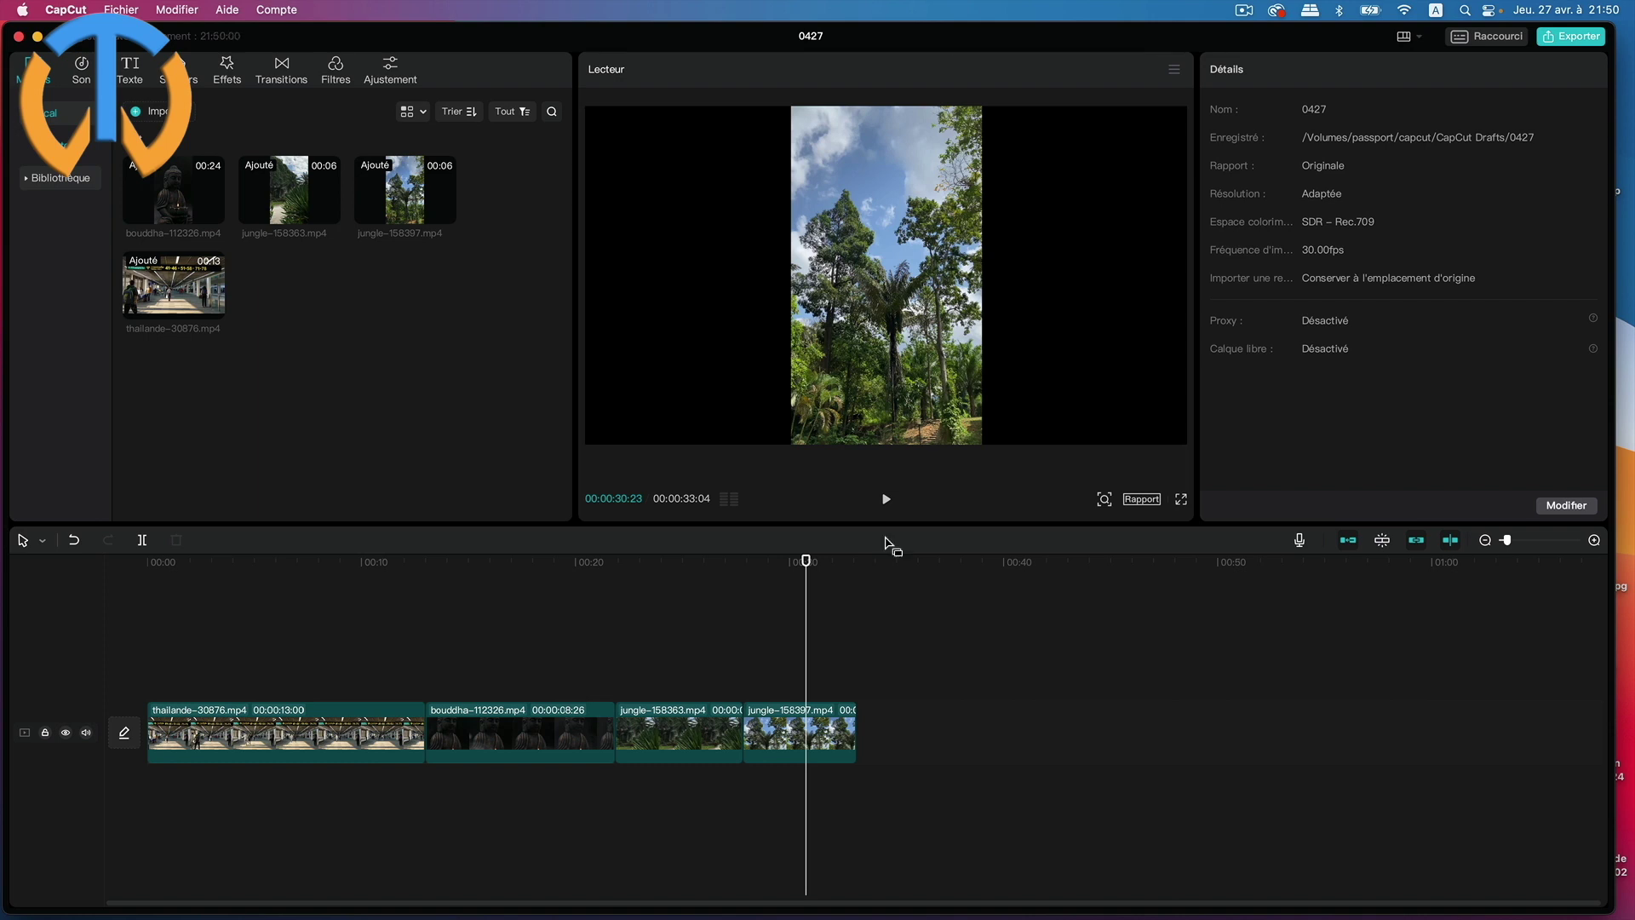
click(800, 730)
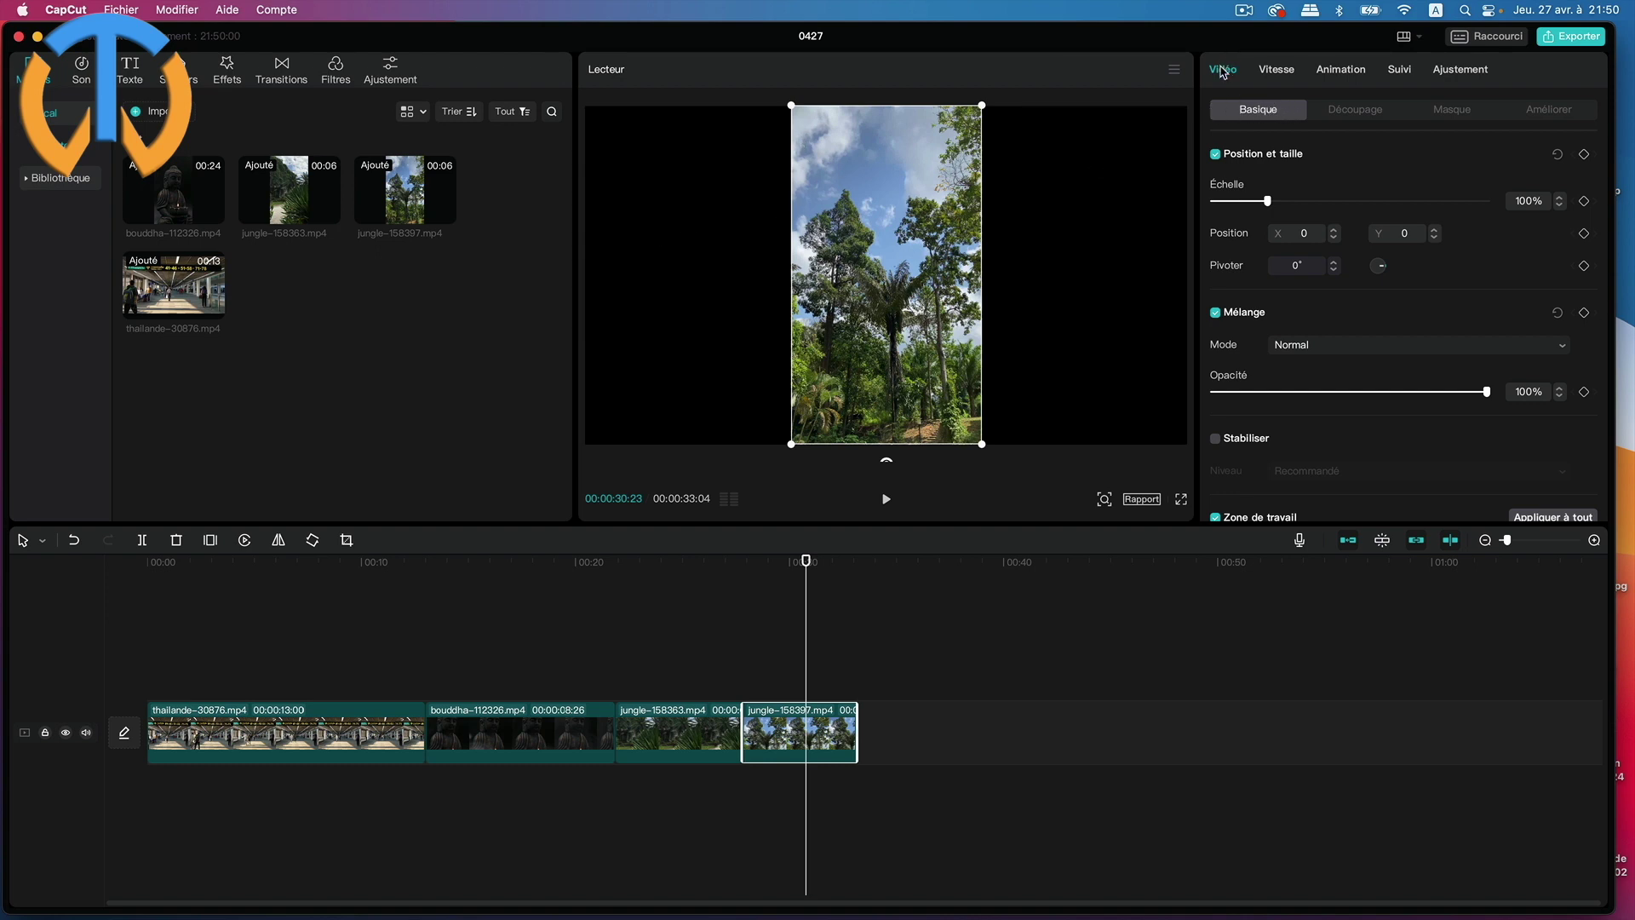
scroll(1308, 375, down, 2)
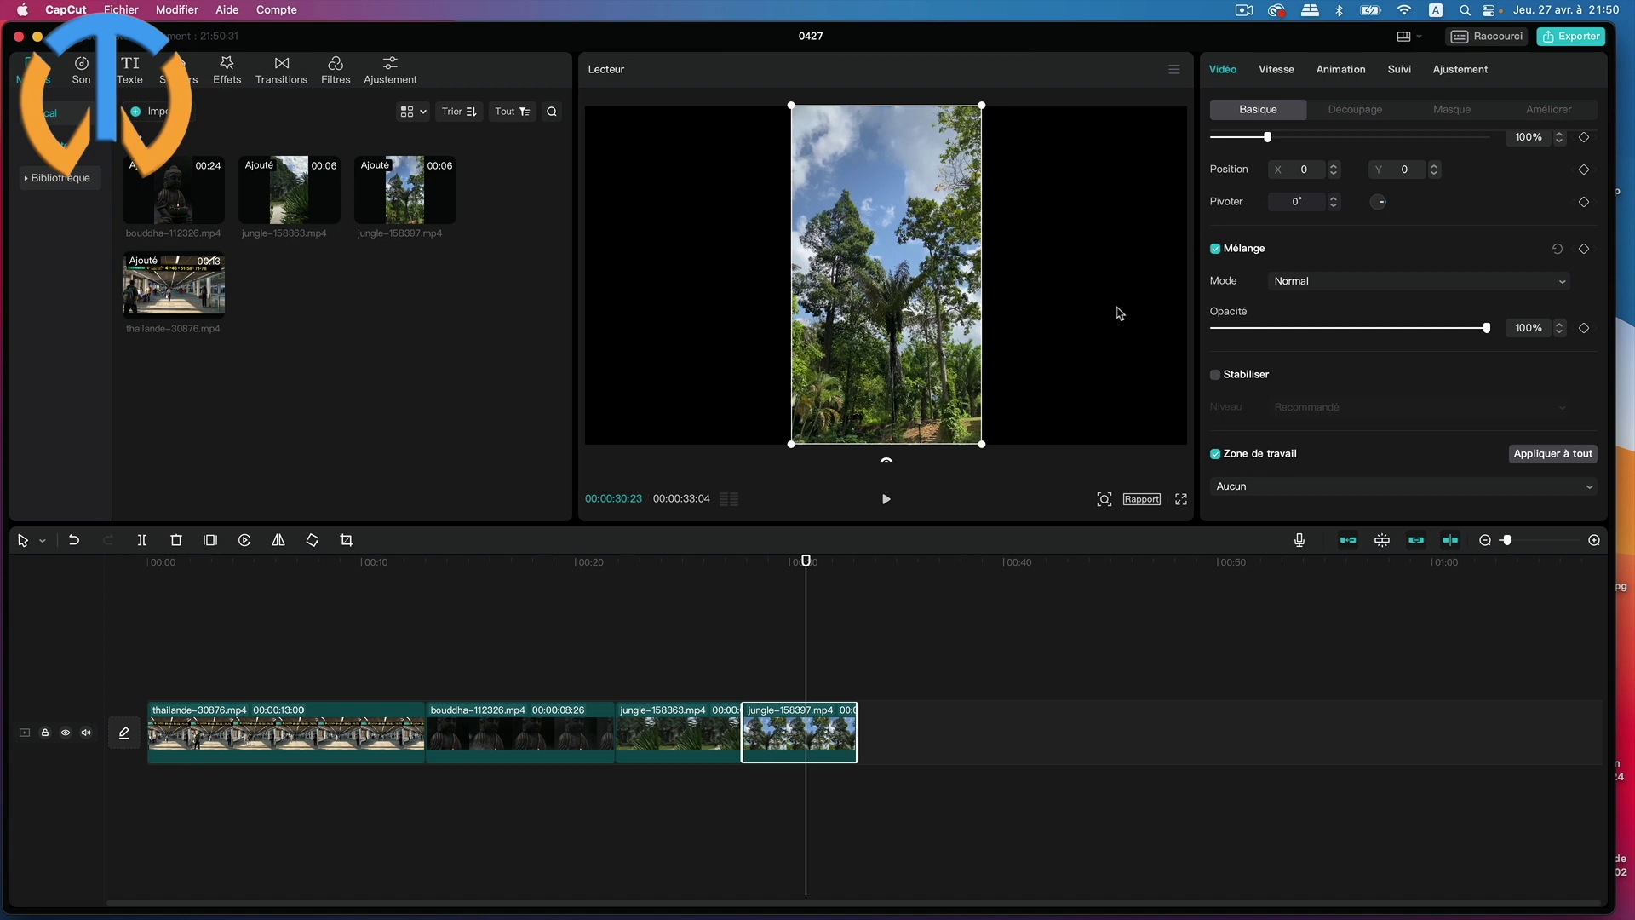
click(1294, 491)
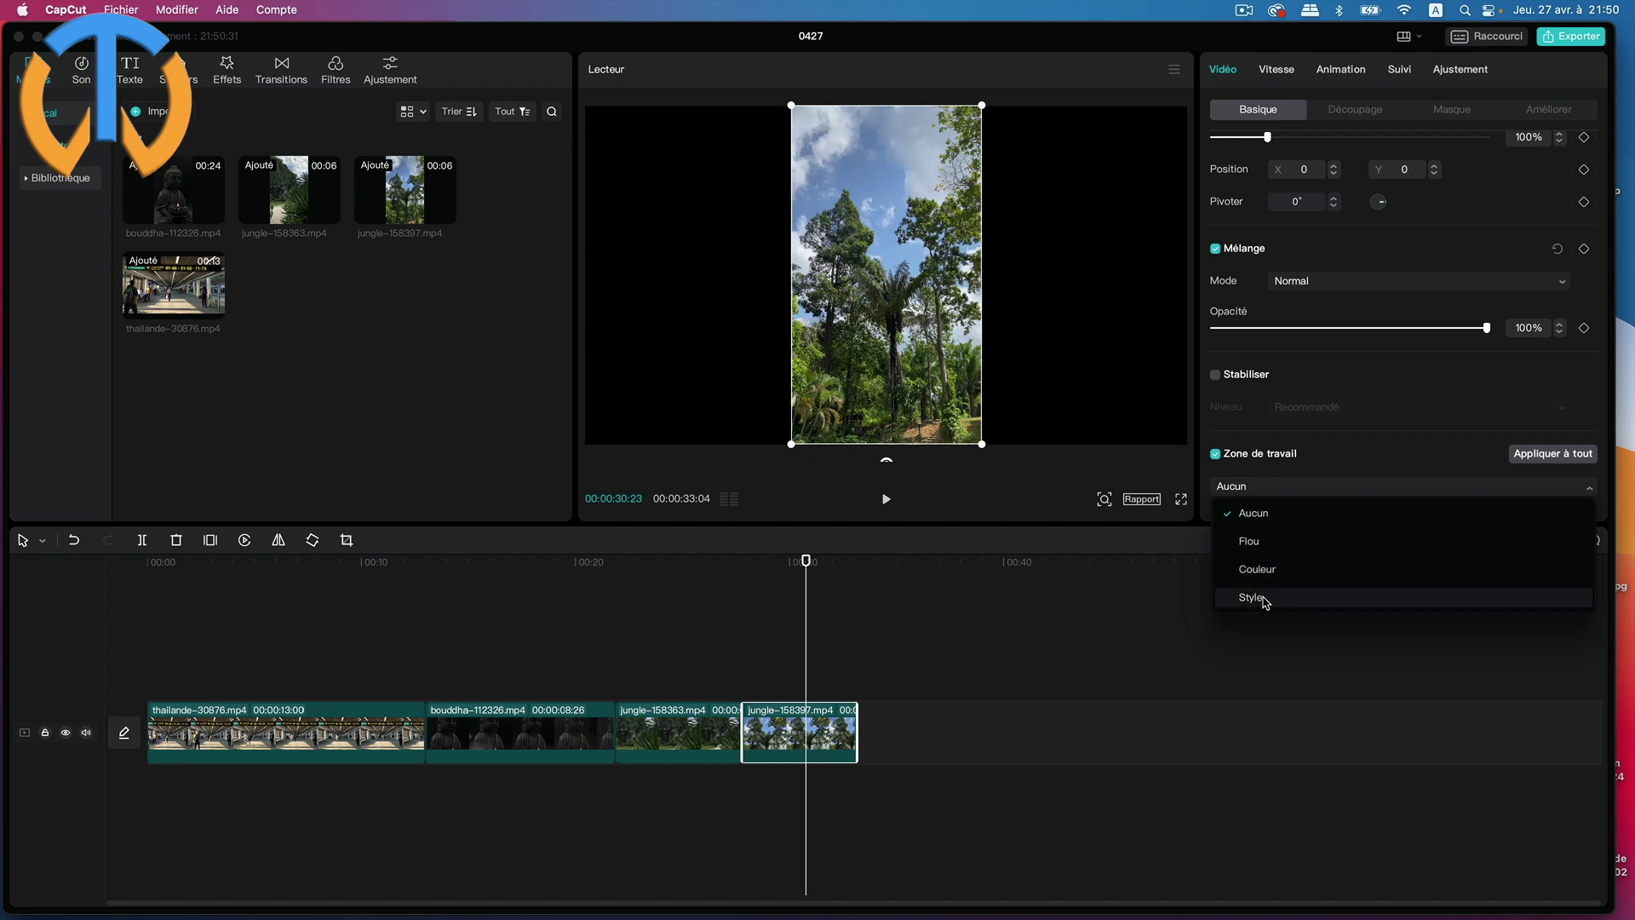
click(1289, 549)
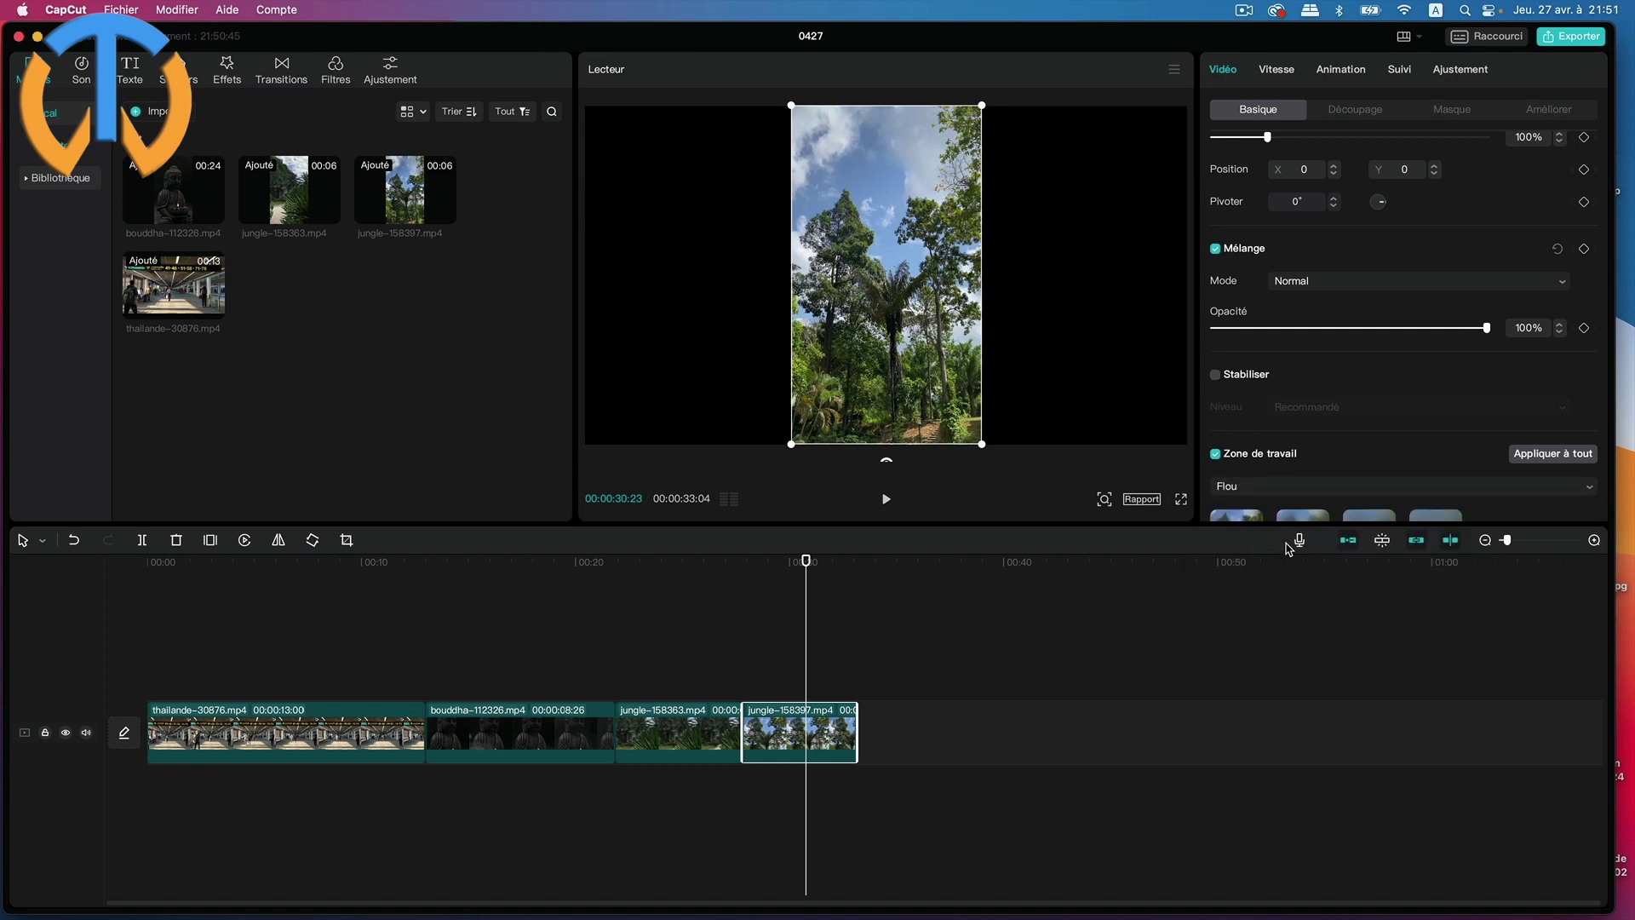
scroll(1380, 452, down, 2)
scroll(1384, 454, down, 2)
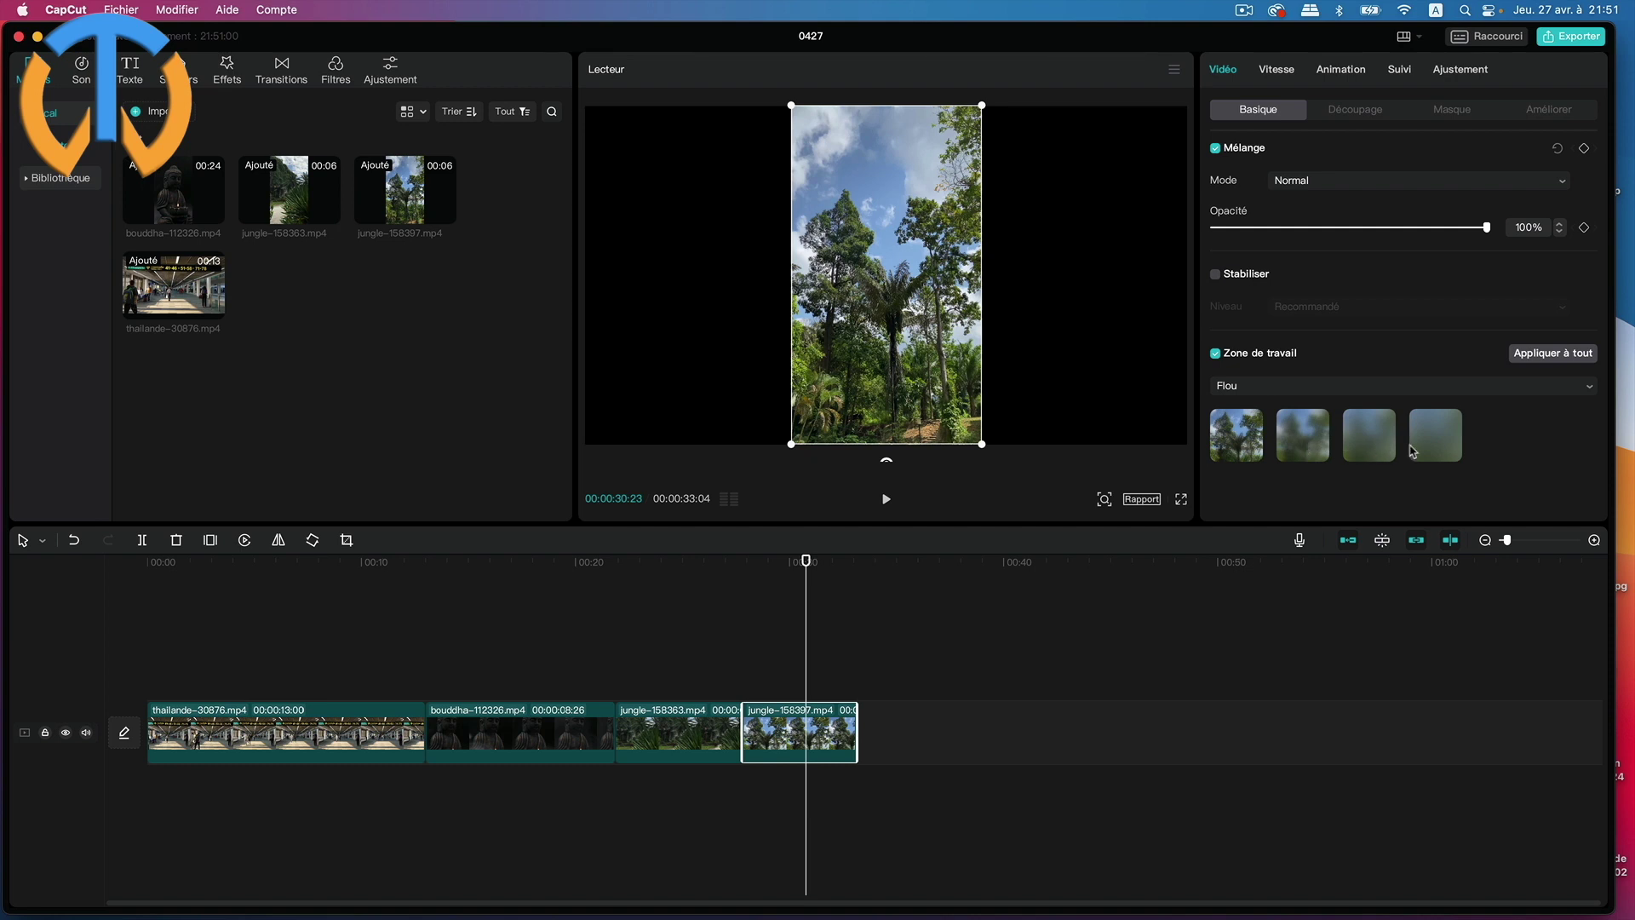
click(1237, 445)
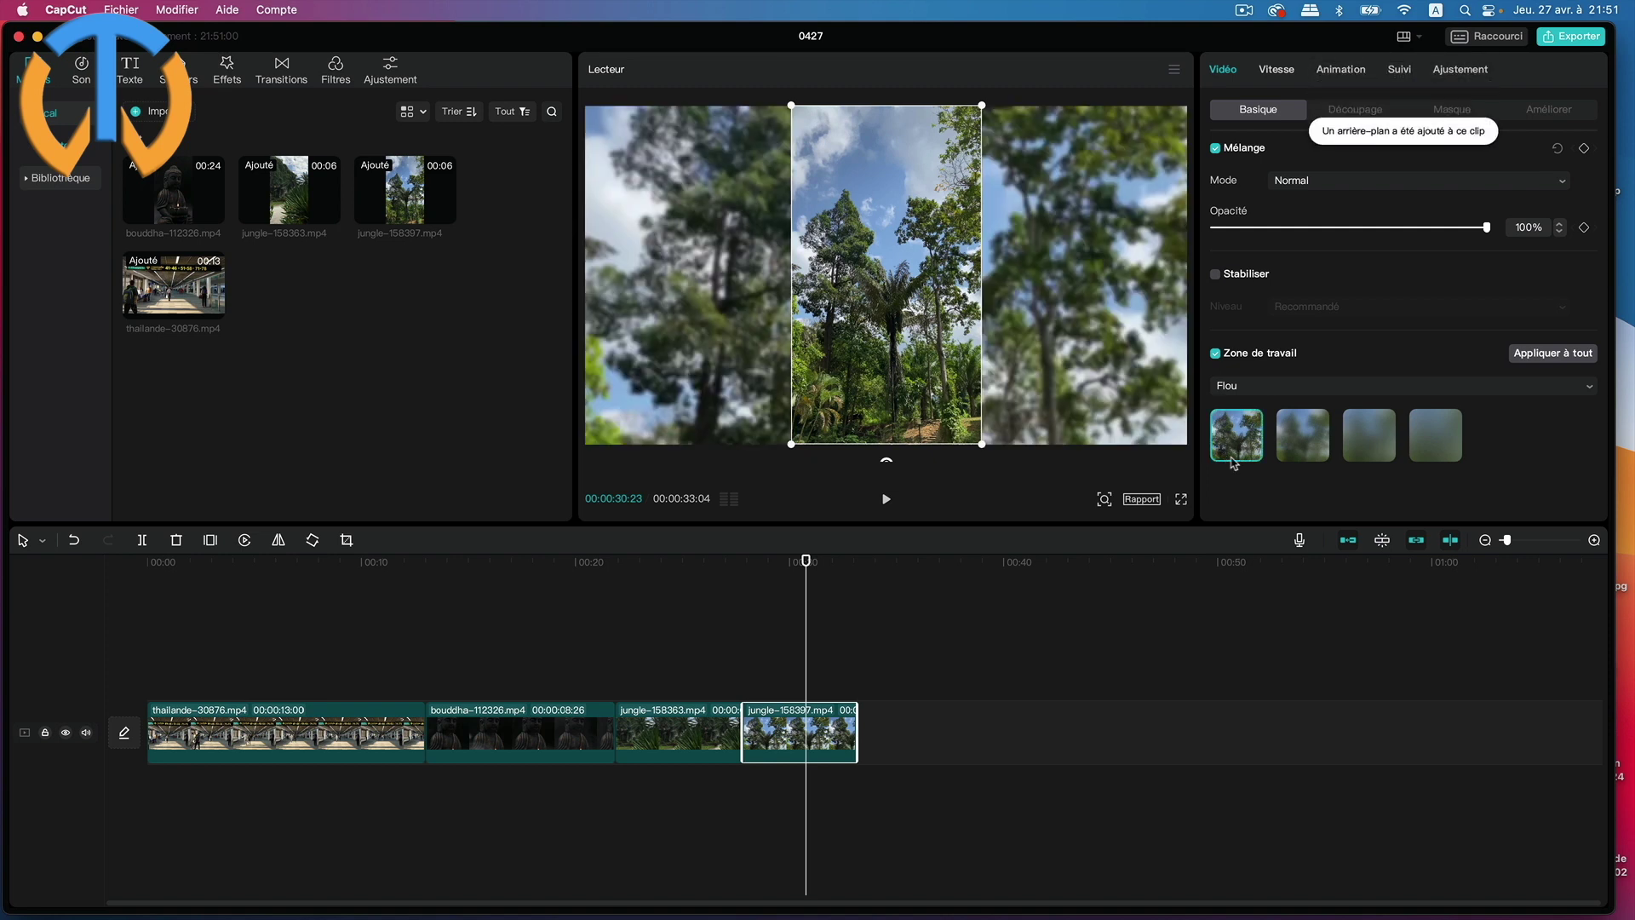
click(1298, 449)
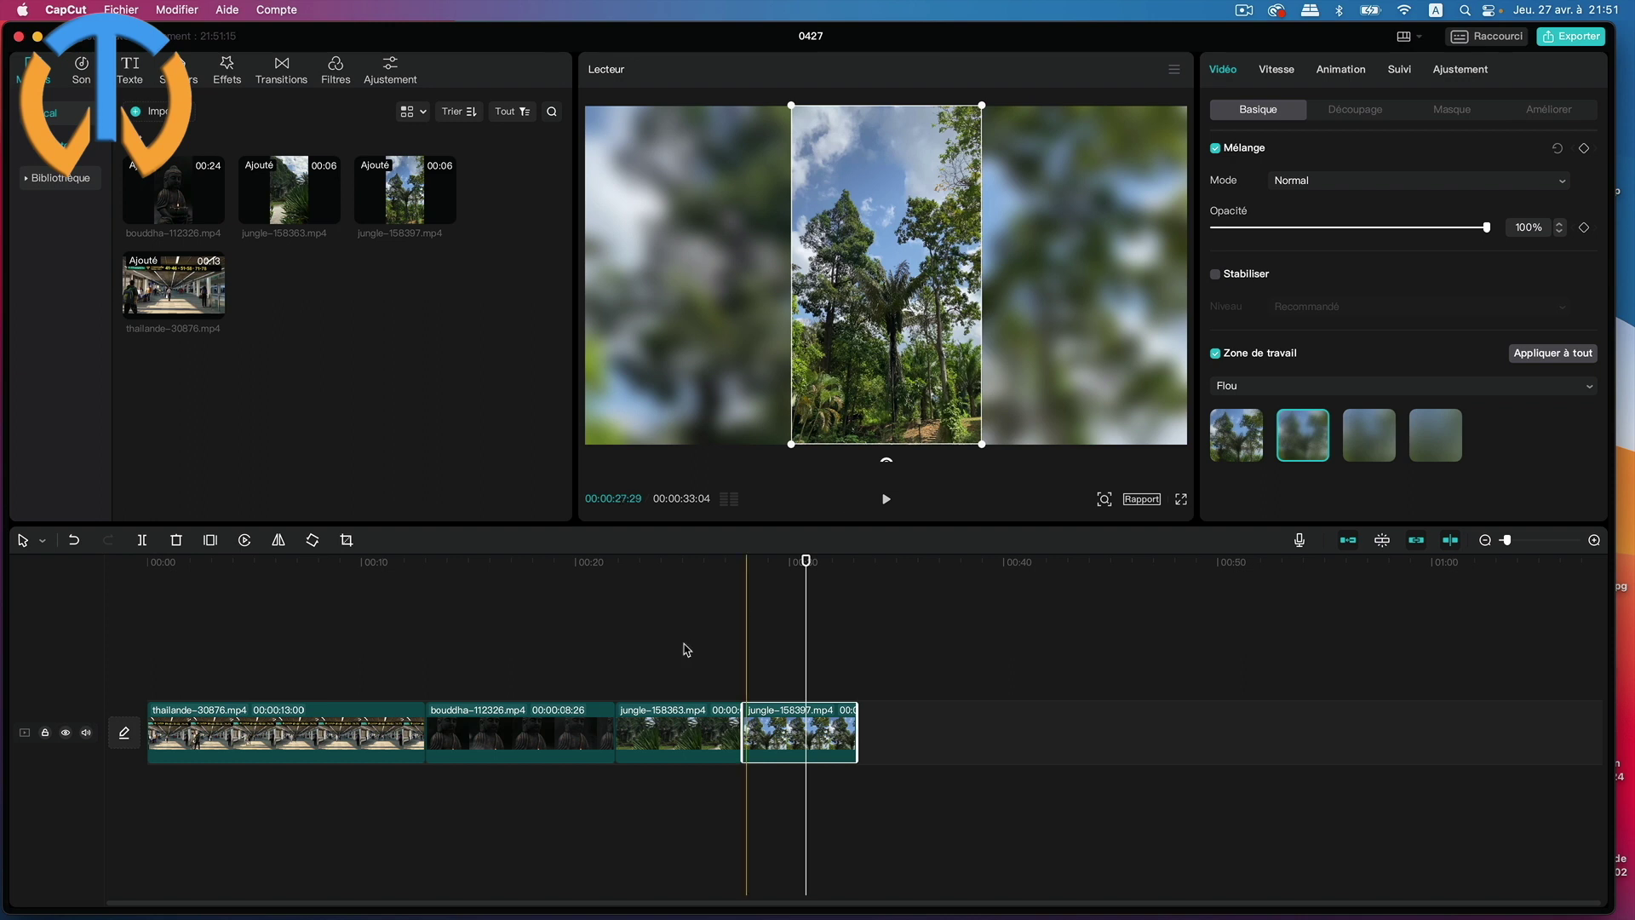
- Apply the blurred background to all clips and check it on the earlier clips
click(780, 562)
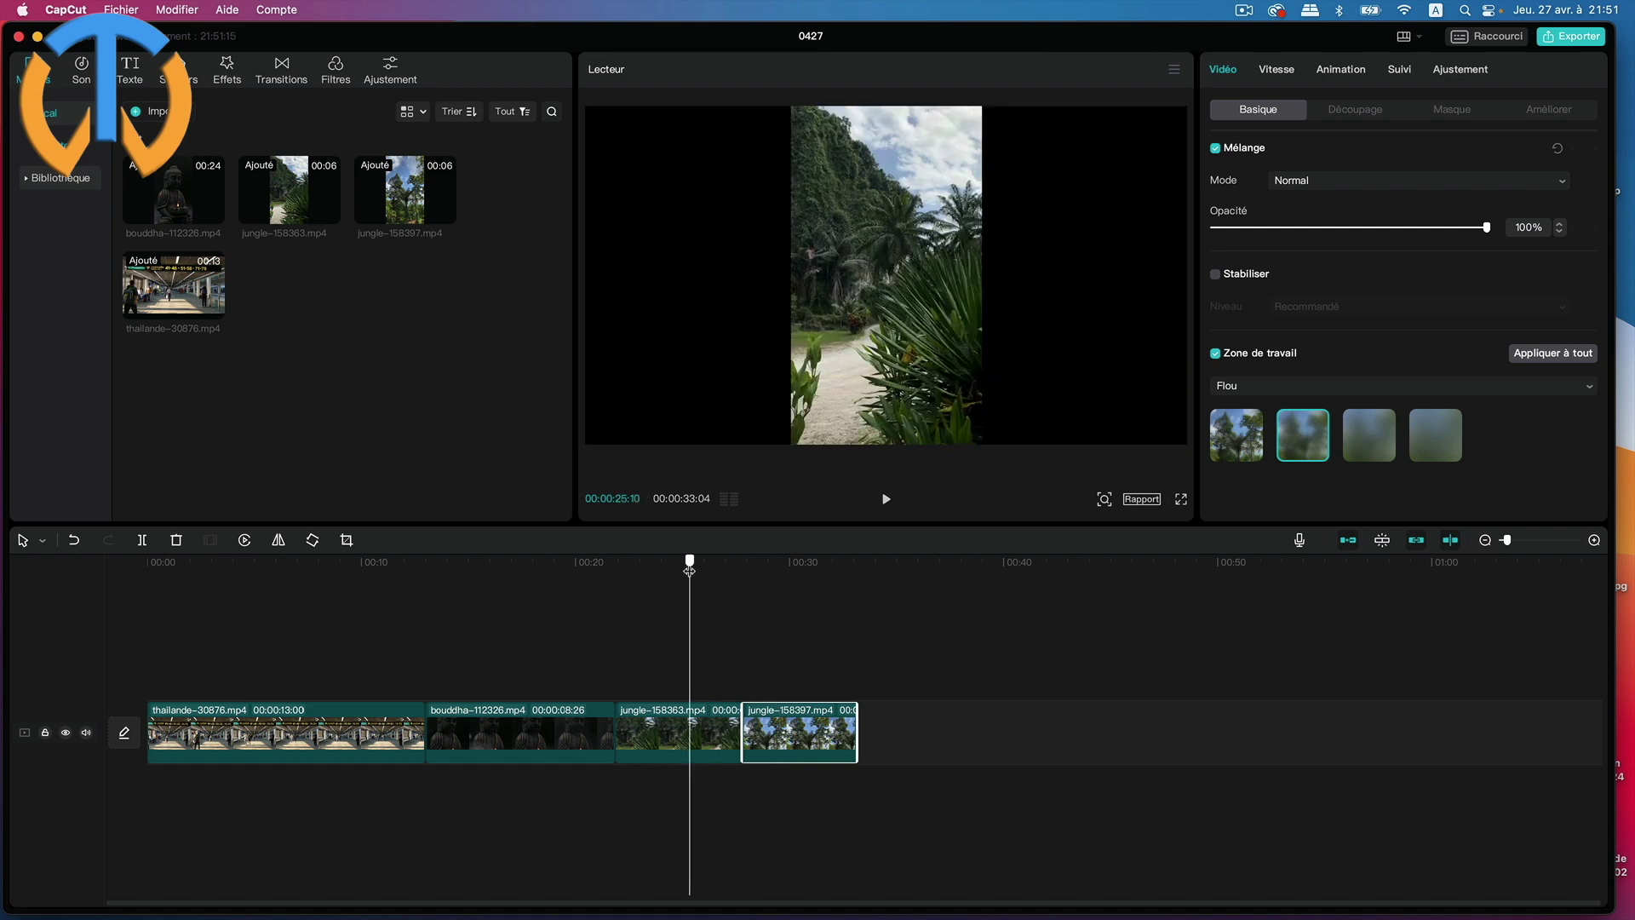
click(743, 562)
click(796, 562)
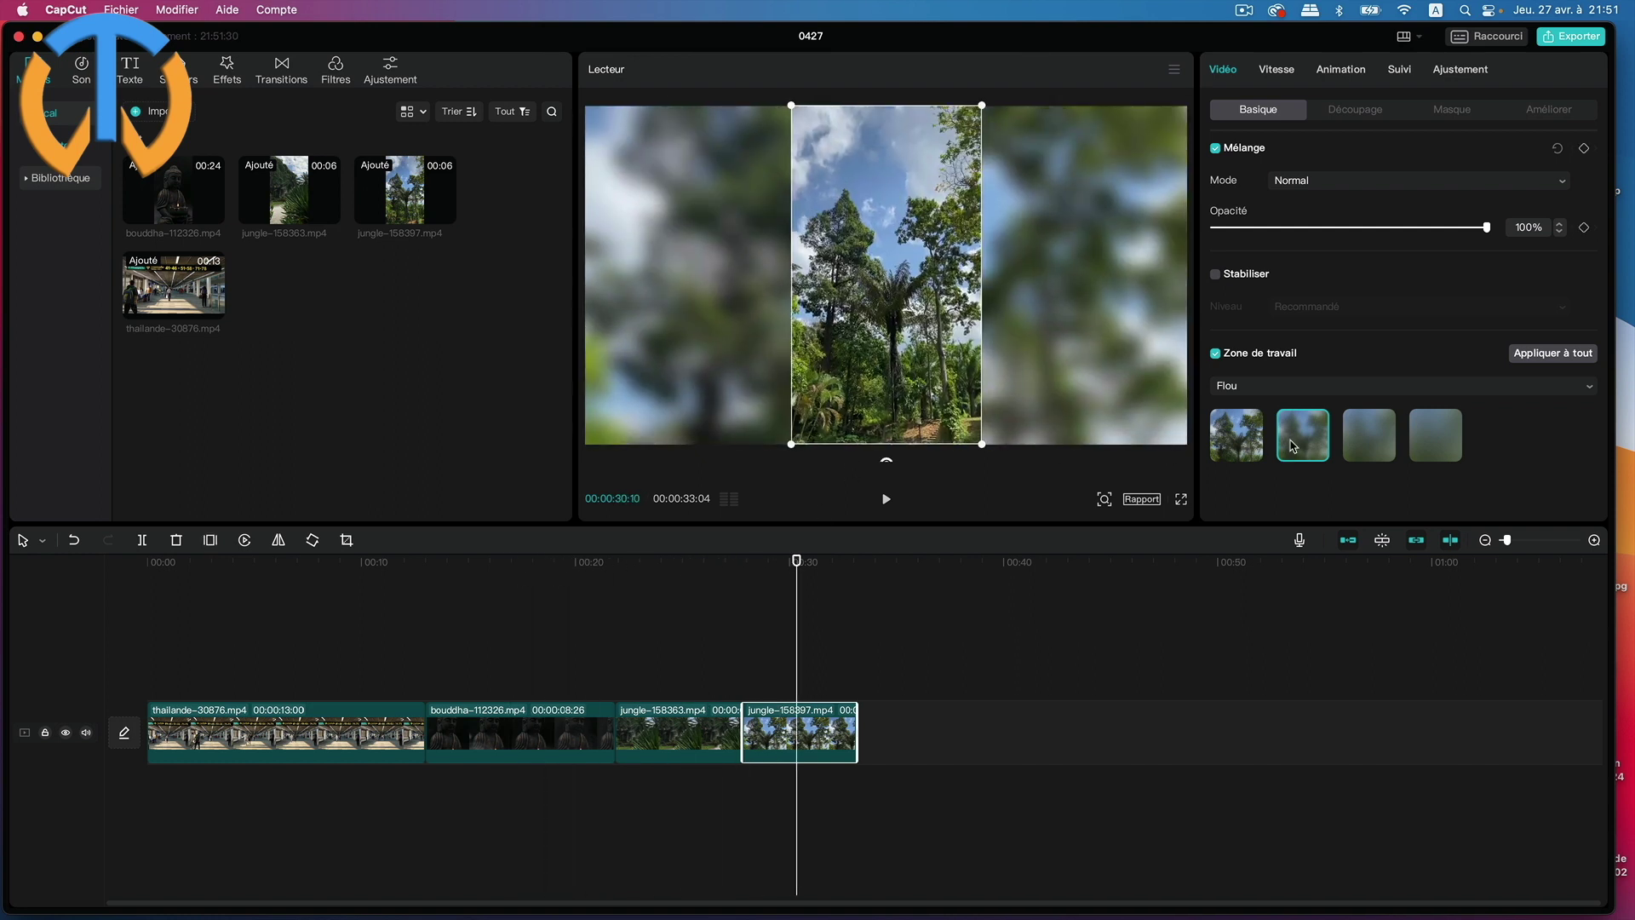
click(1553, 358)
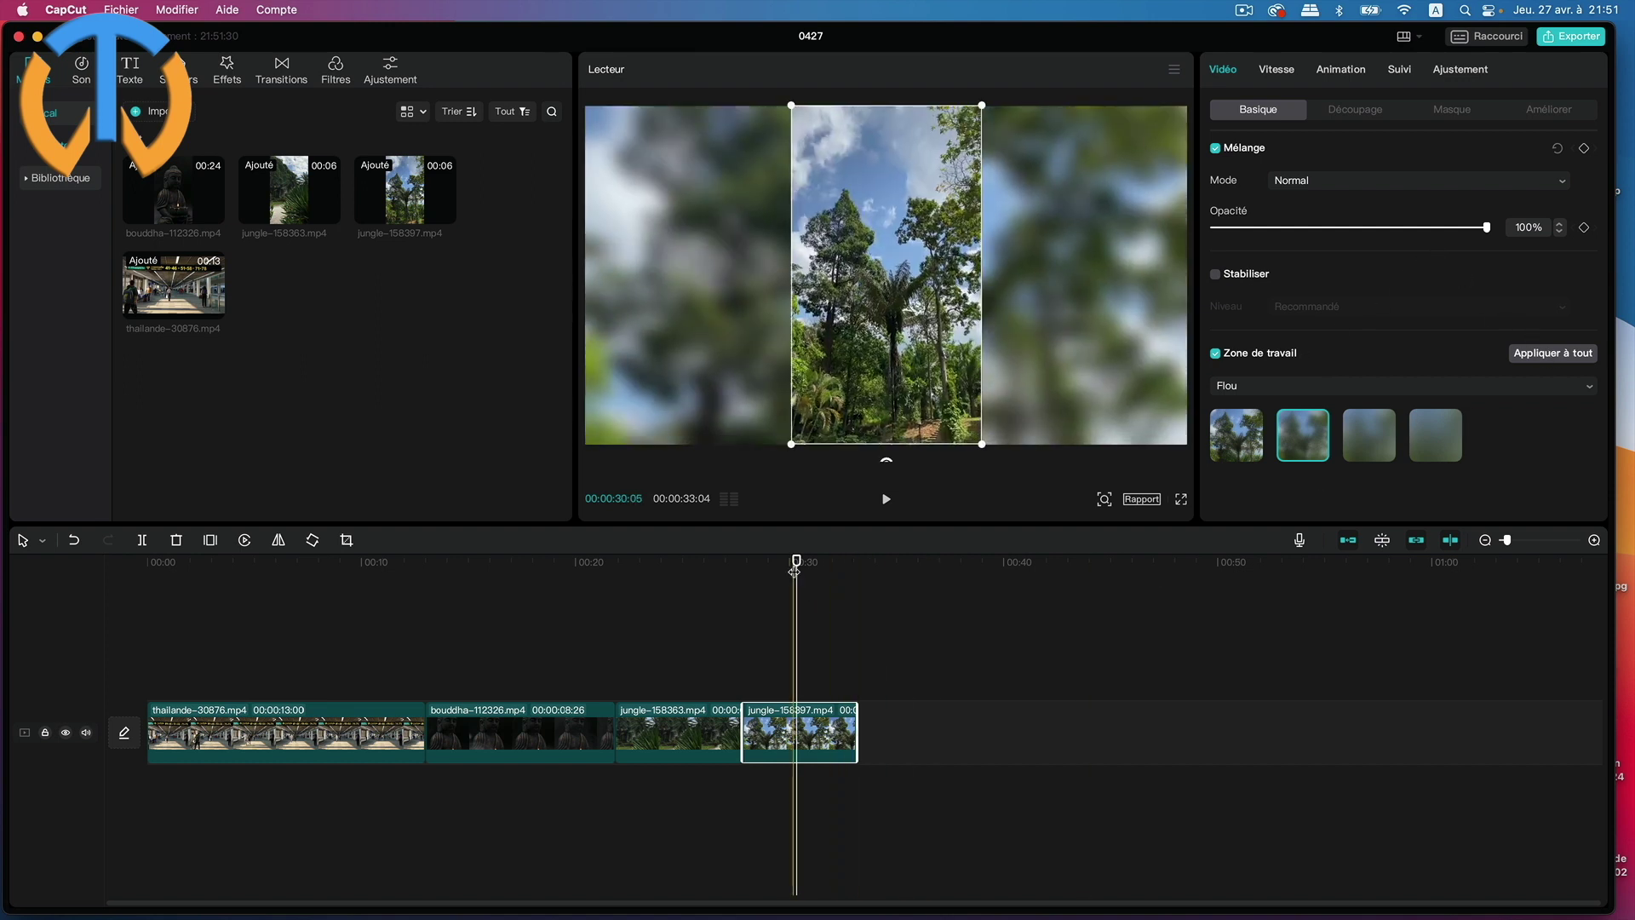
drag(797, 562, 496, 637)
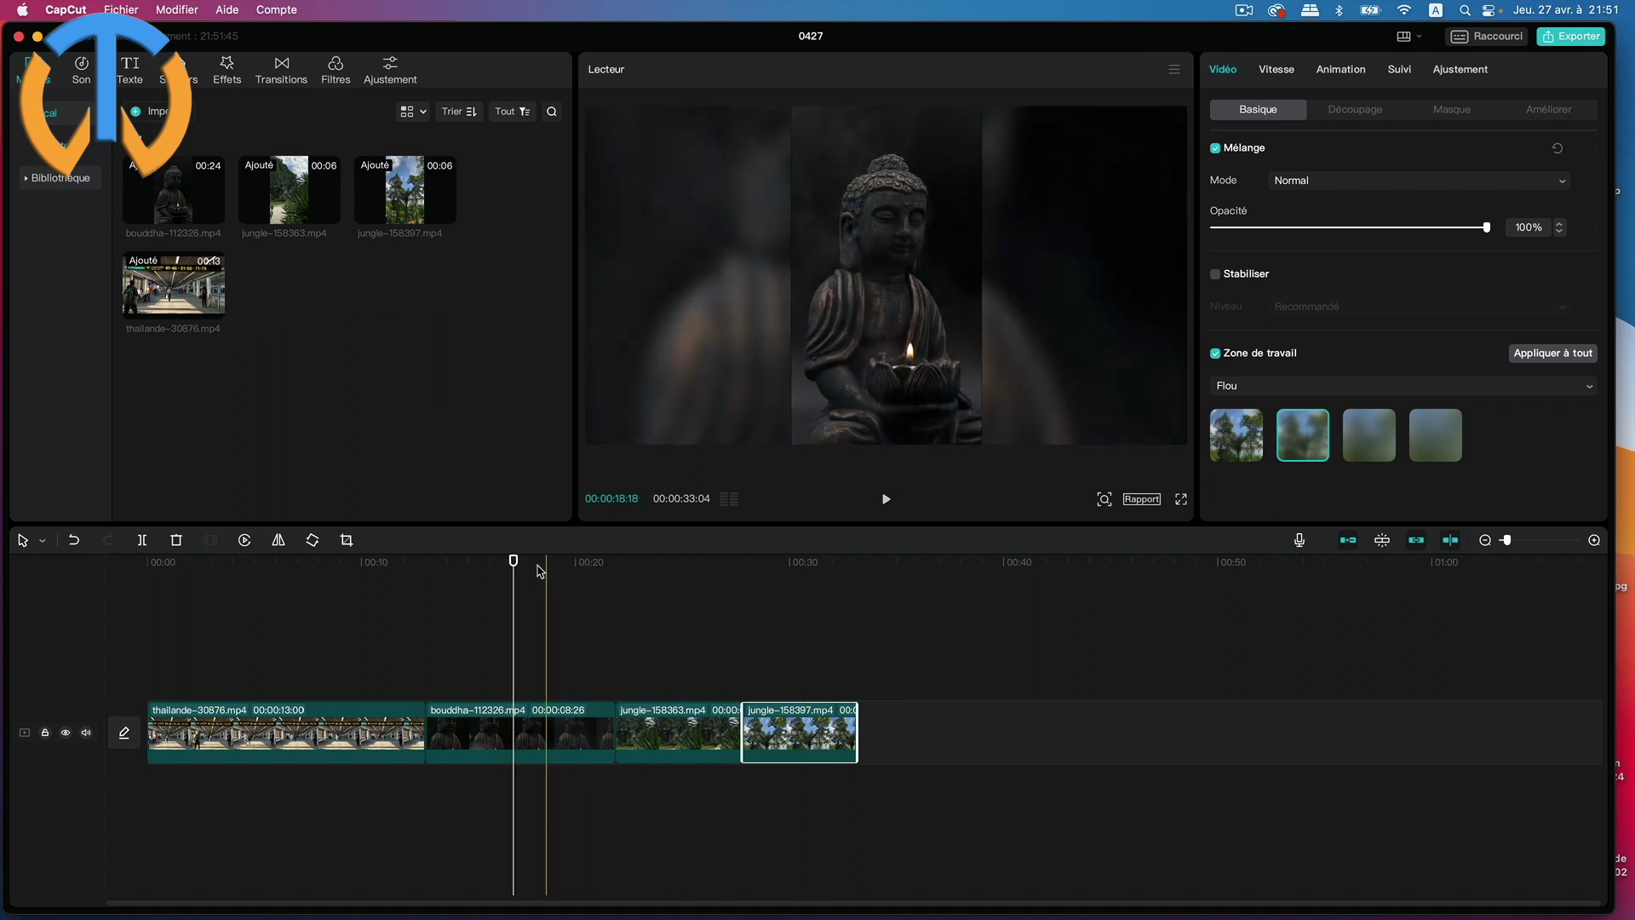
- Shrink the thailande-30876.mp4 picture to a little over half the frame width and move it to the frame's upper-right area
drag(515, 562, 317, 567)
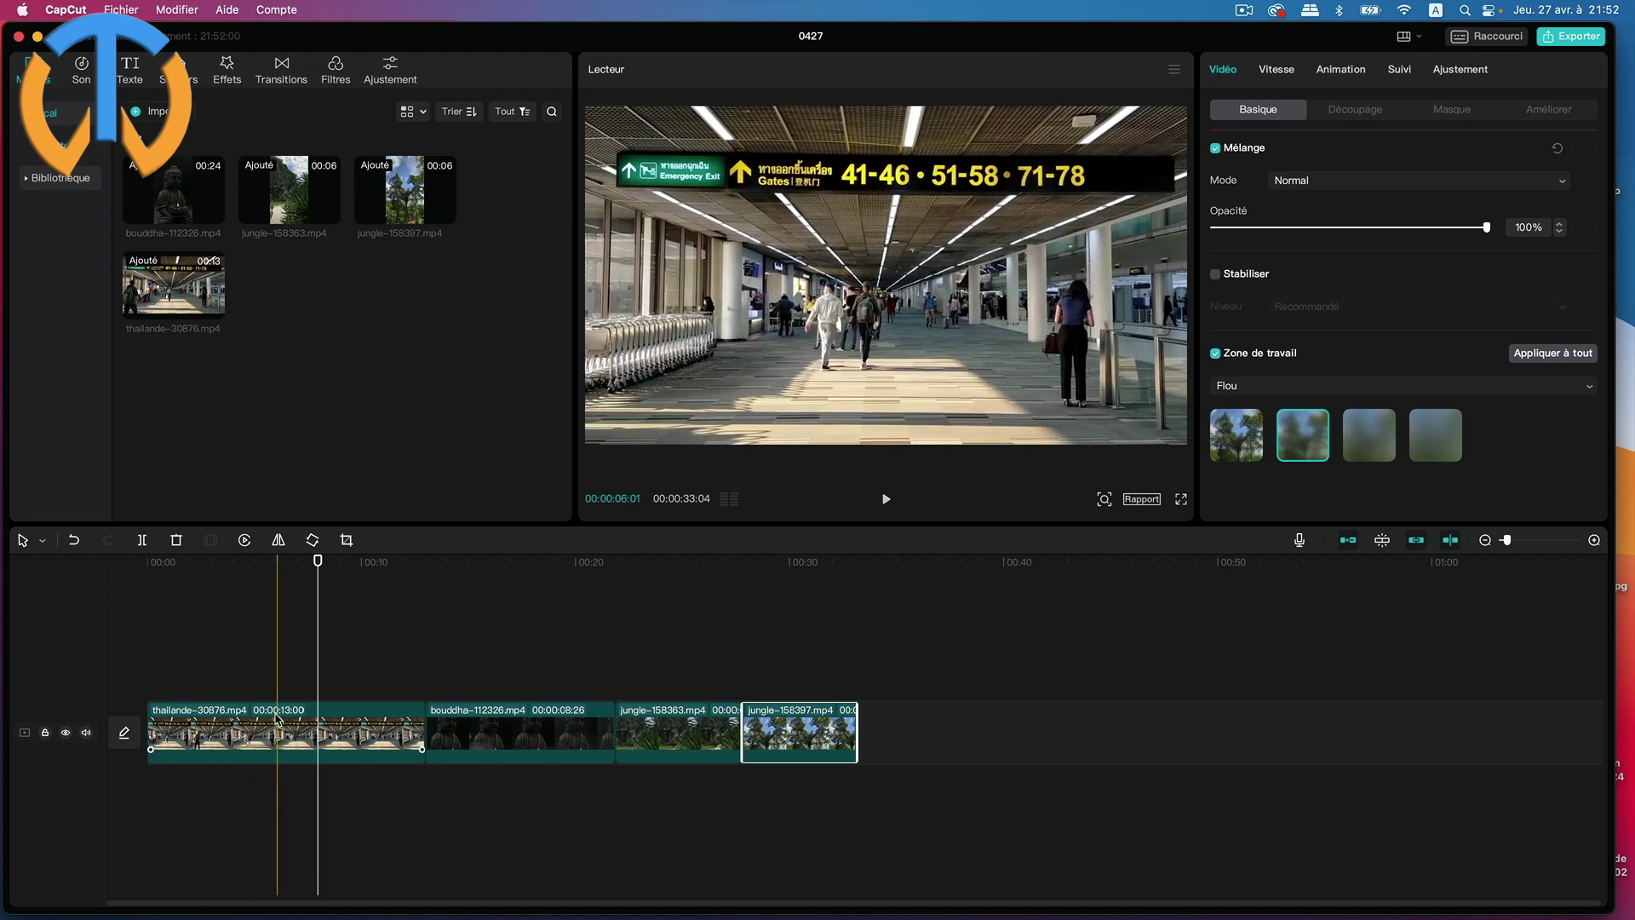
click(278, 720)
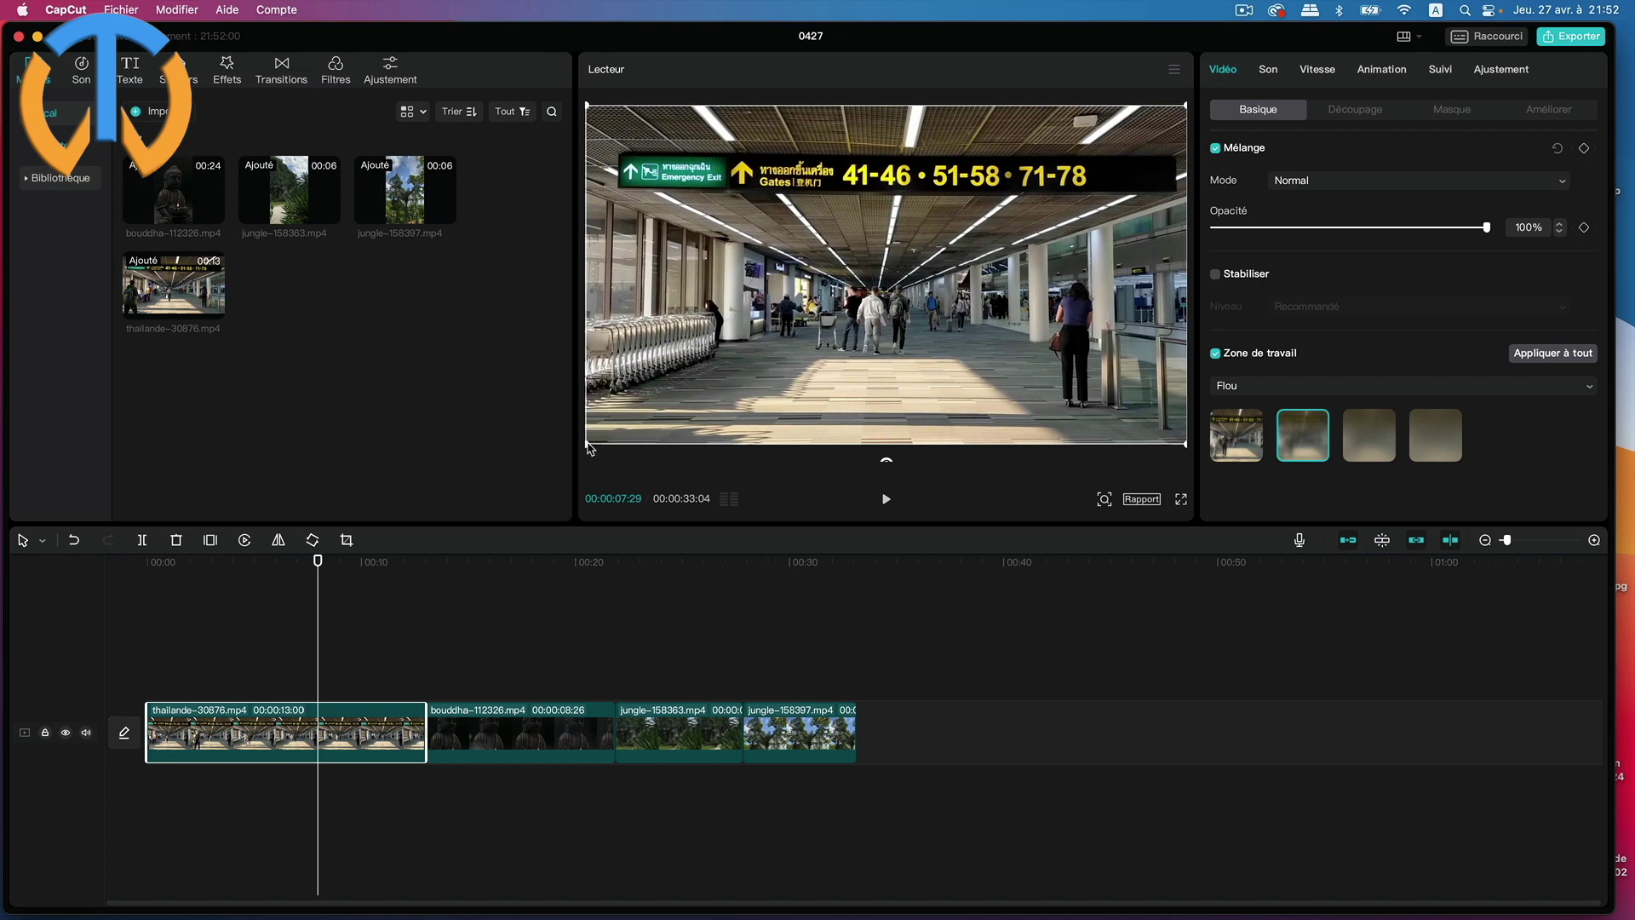
drag(589, 447, 673, 407)
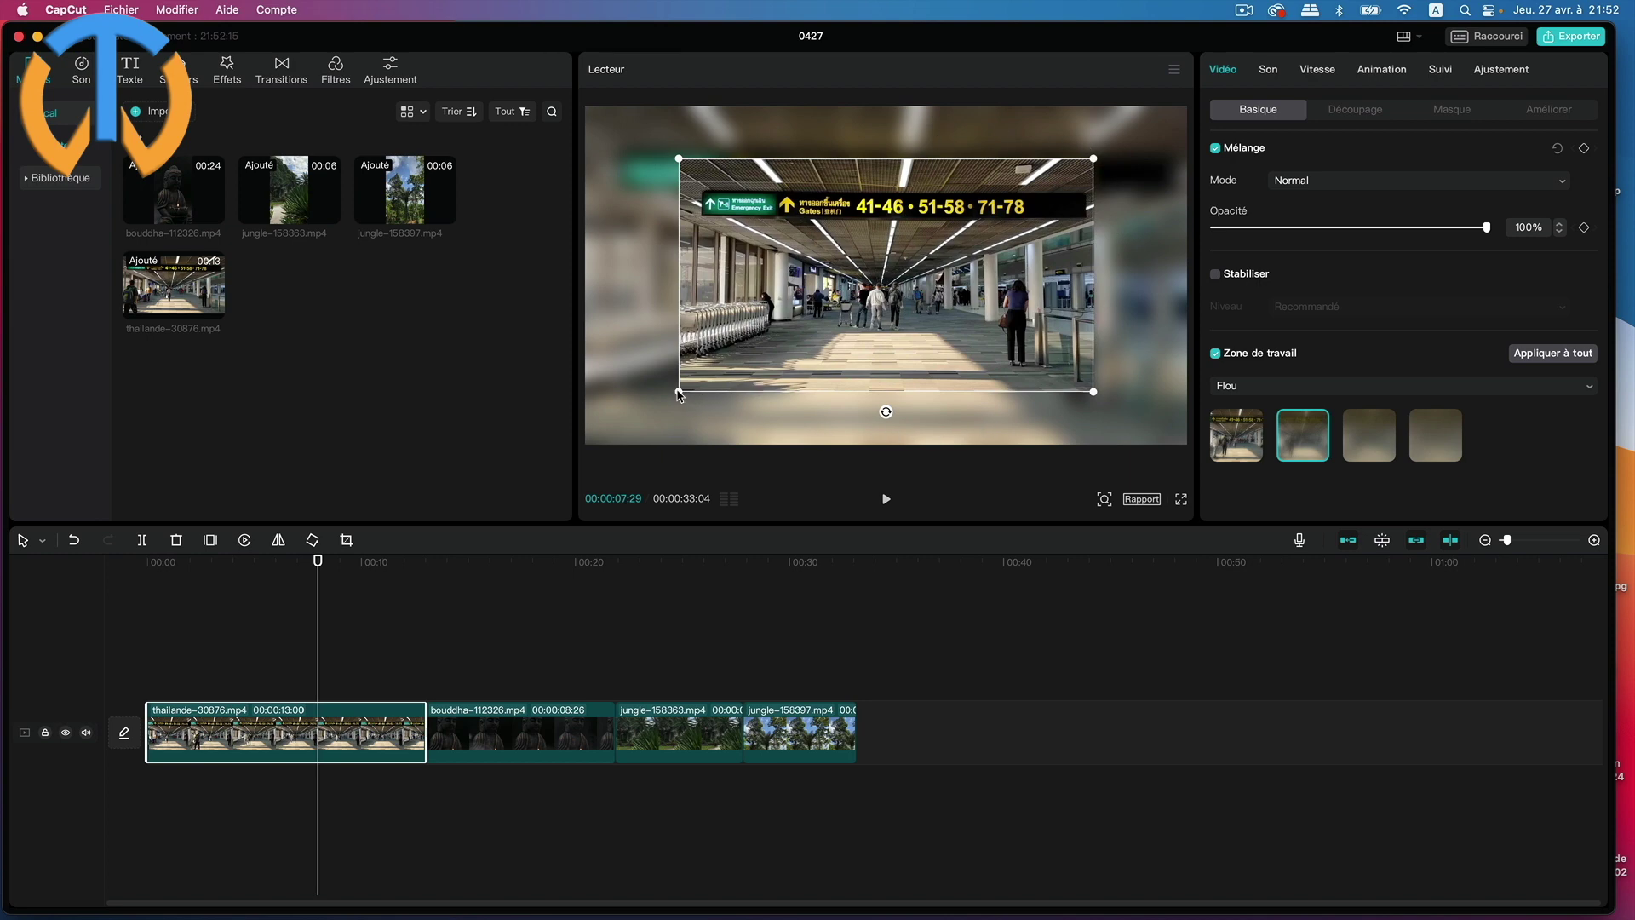
drag(680, 394, 706, 375)
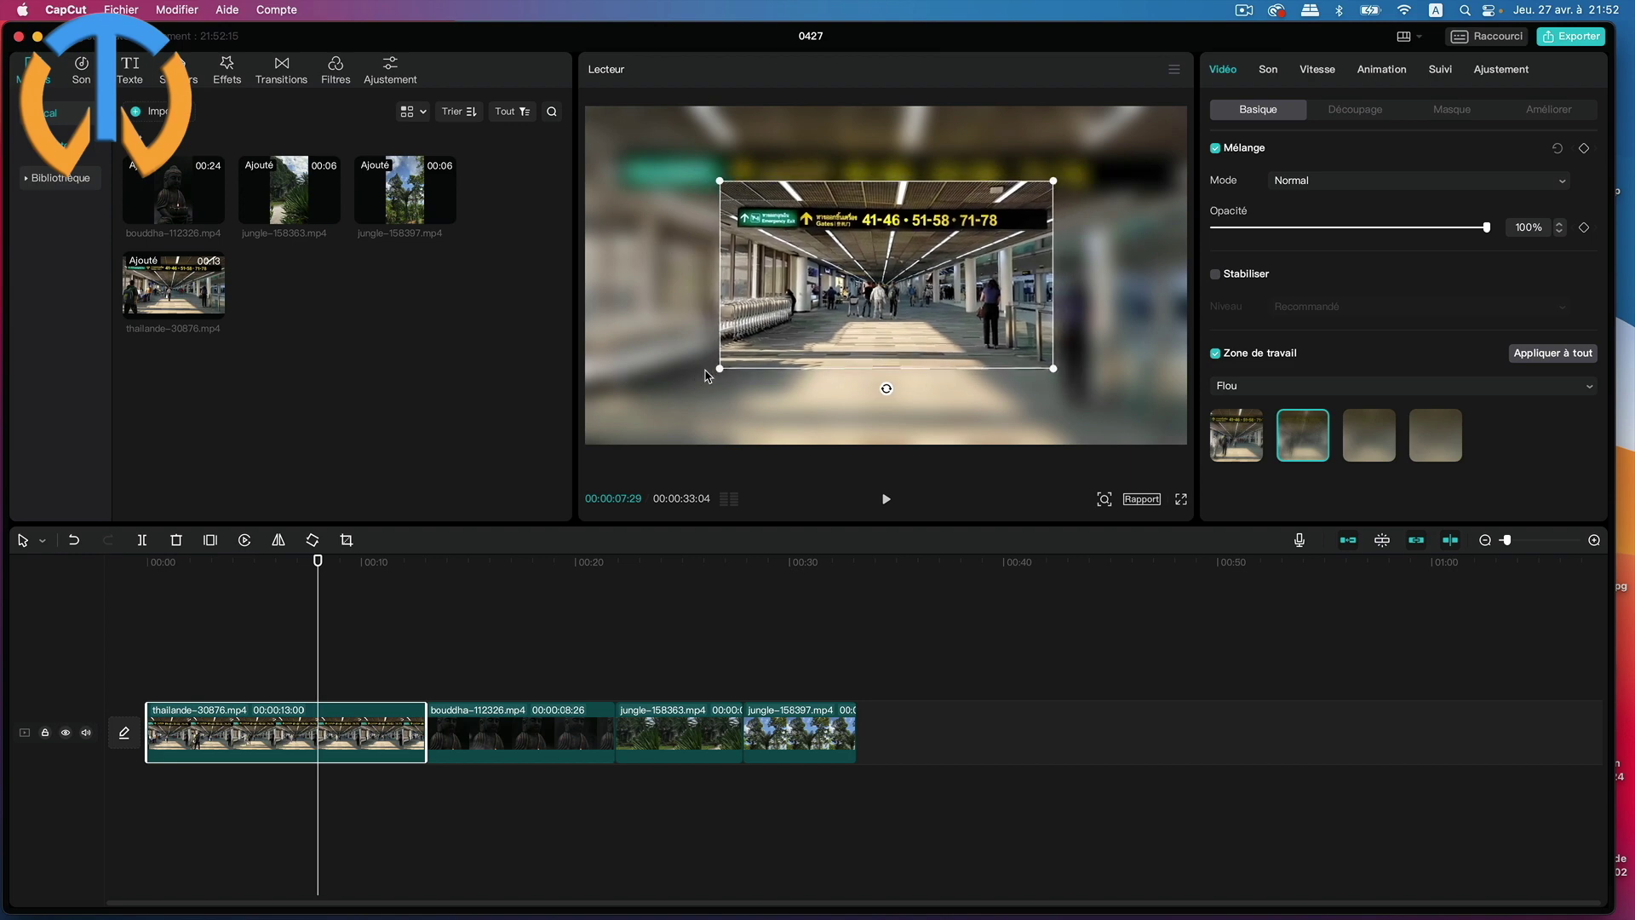
drag(891, 304, 1003, 245)
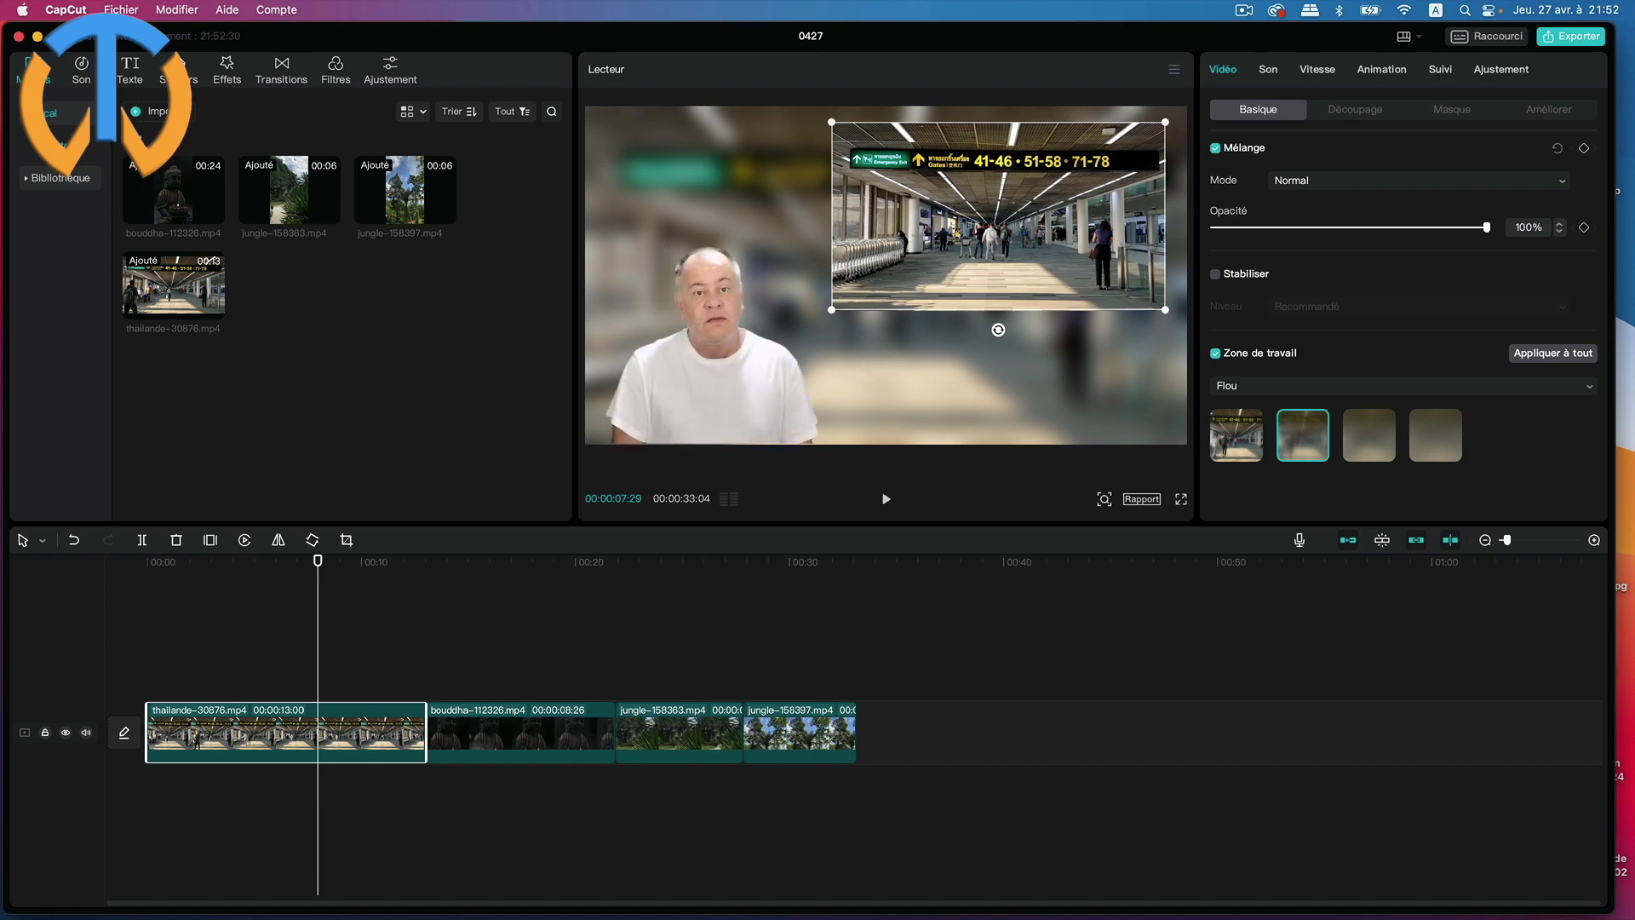
- Play the sequence from the beginning into the bouddha-112326.mp4 clip and move that clip's picture to the right side of the frame
drag(305, 571, 147, 562)
key(space)
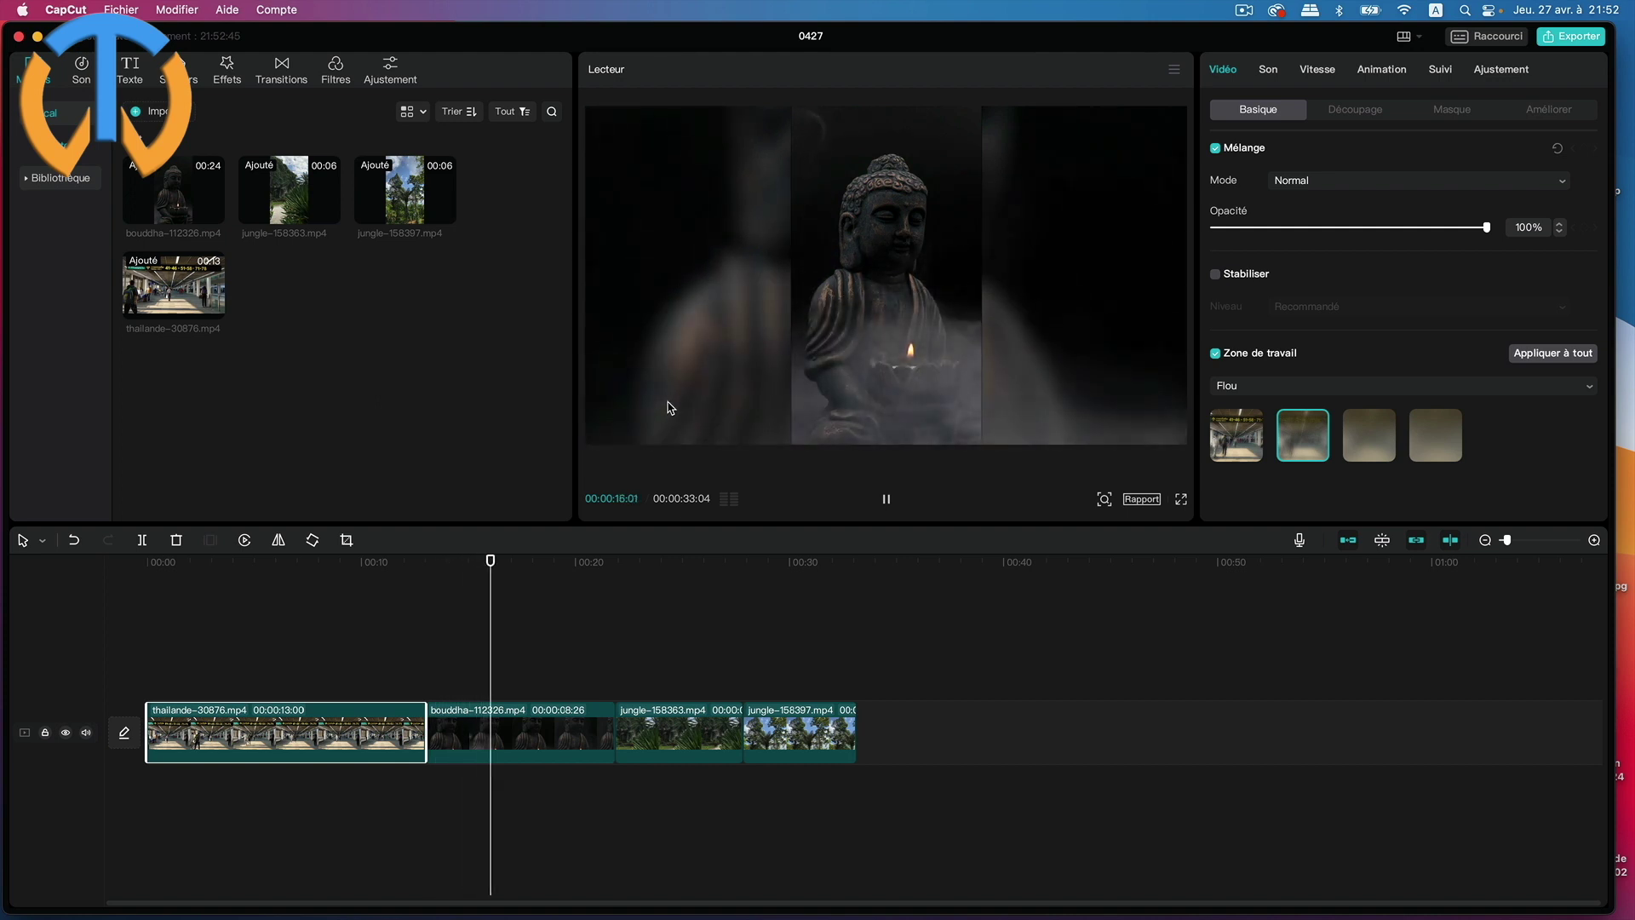
key(space)
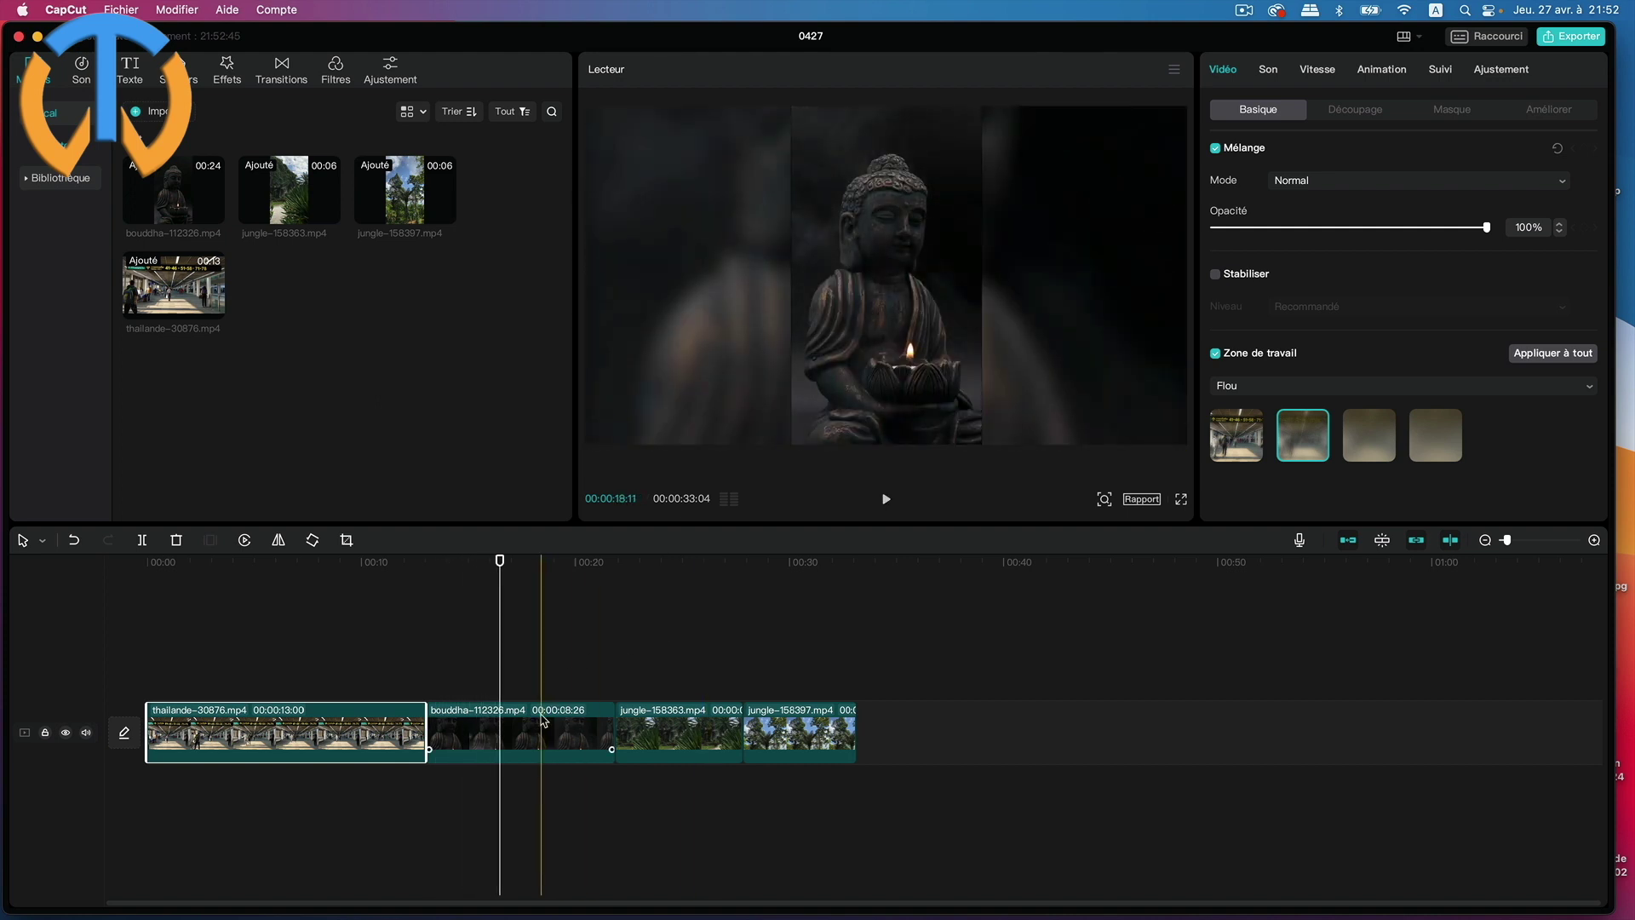
click(543, 720)
drag(836, 333, 980, 329)
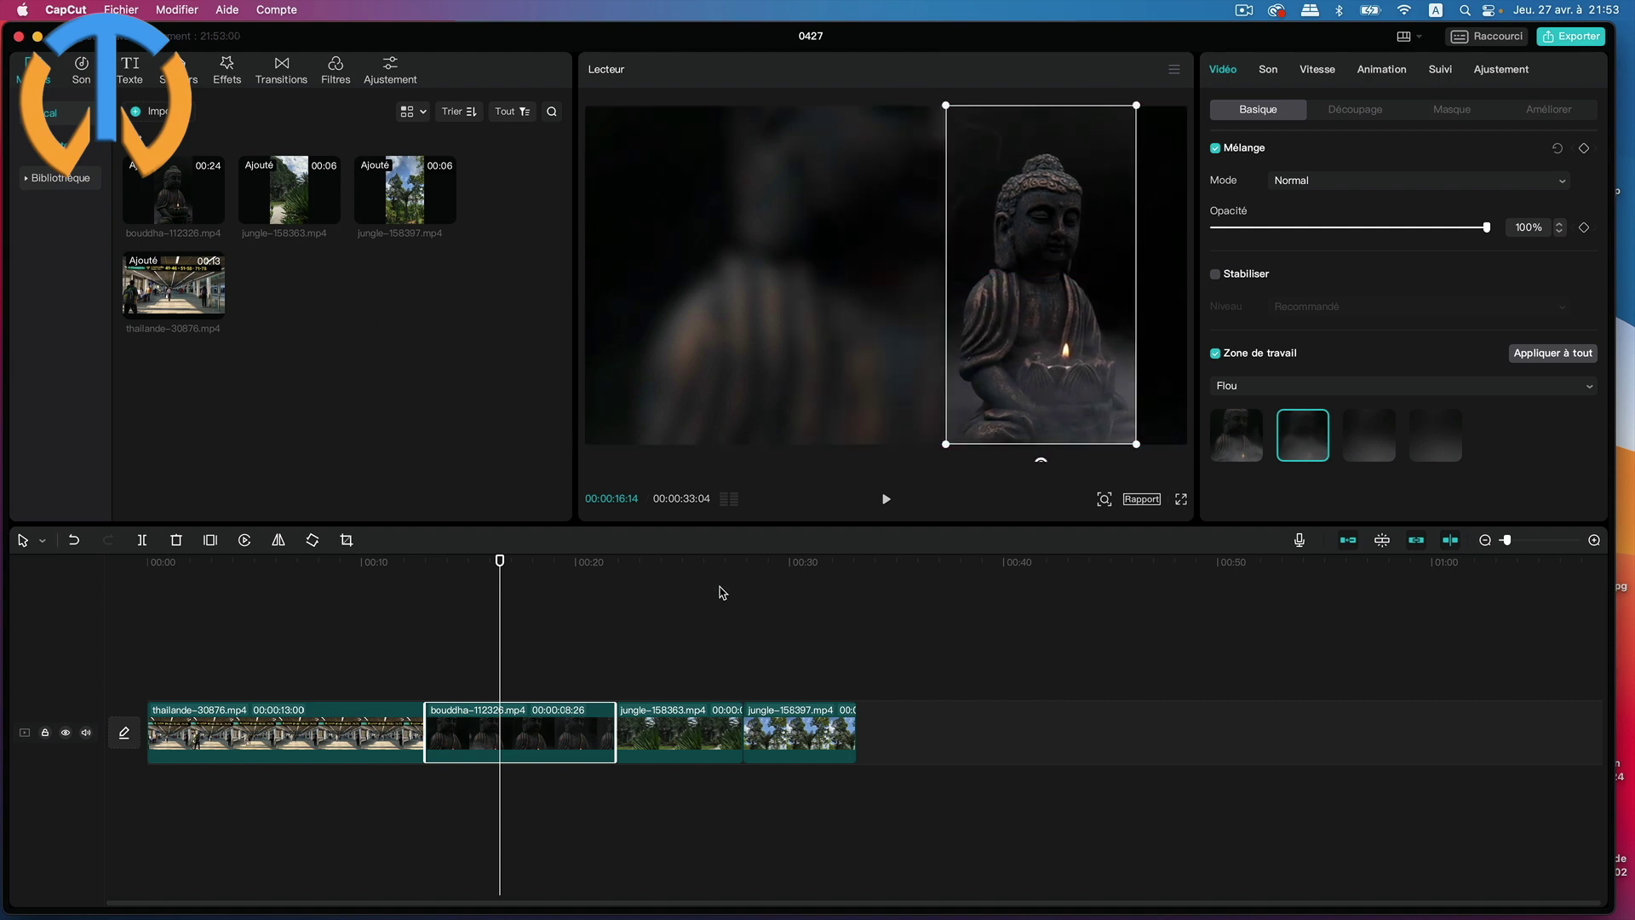
- Move the jungle-158363.mp4 picture toward the left side of the frame, keeping its full height
click(662, 726)
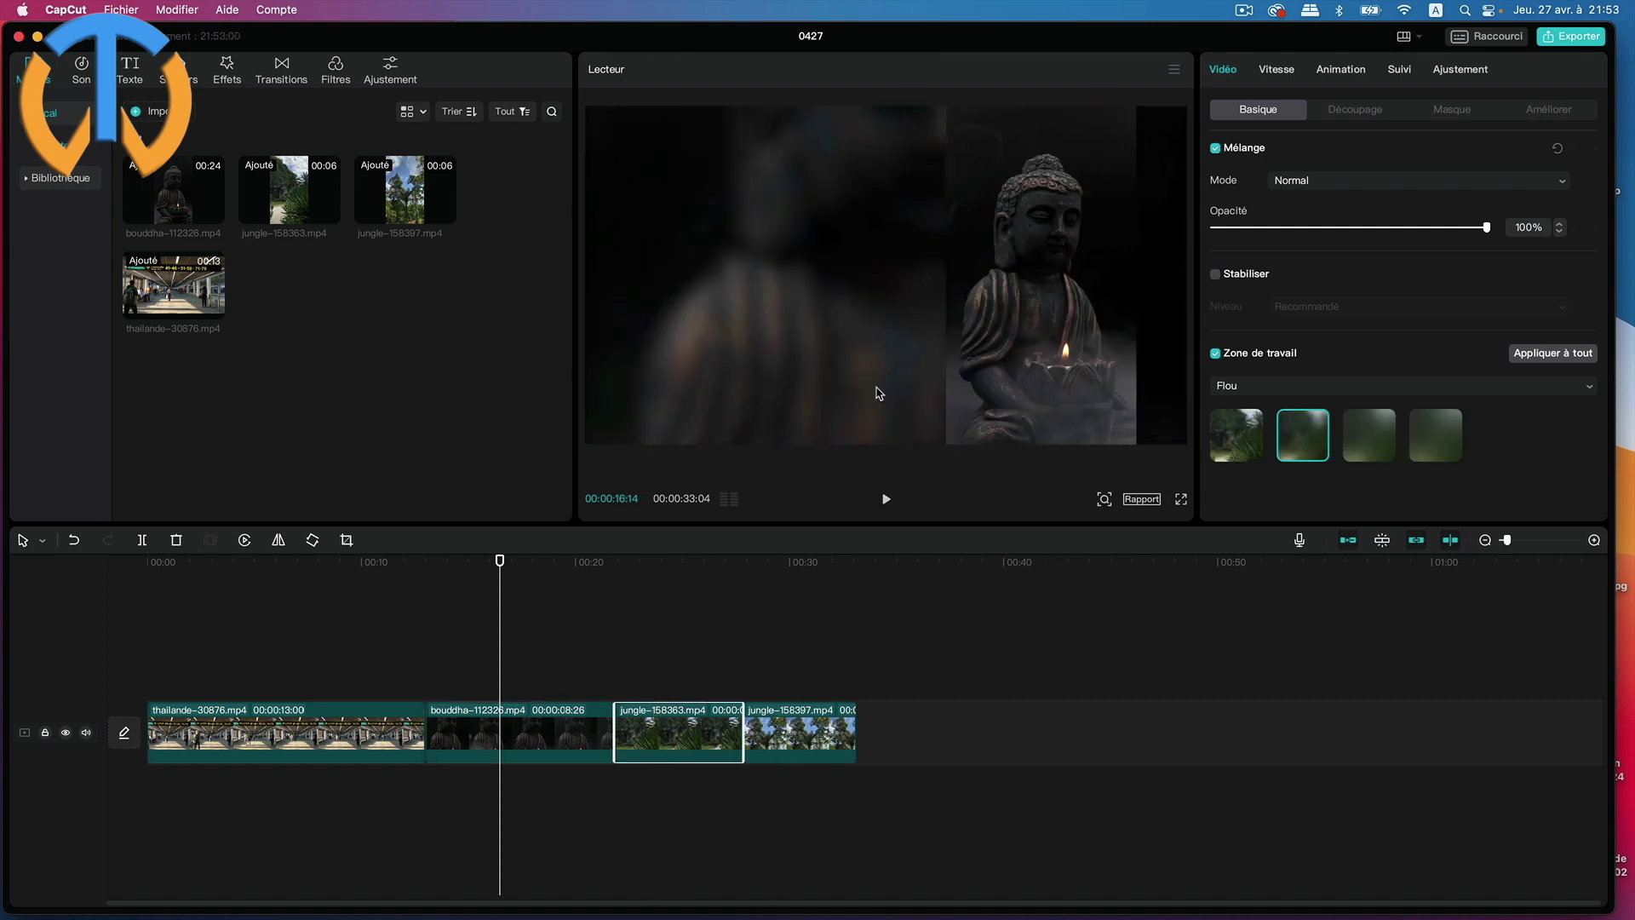
drag(500, 563, 675, 567)
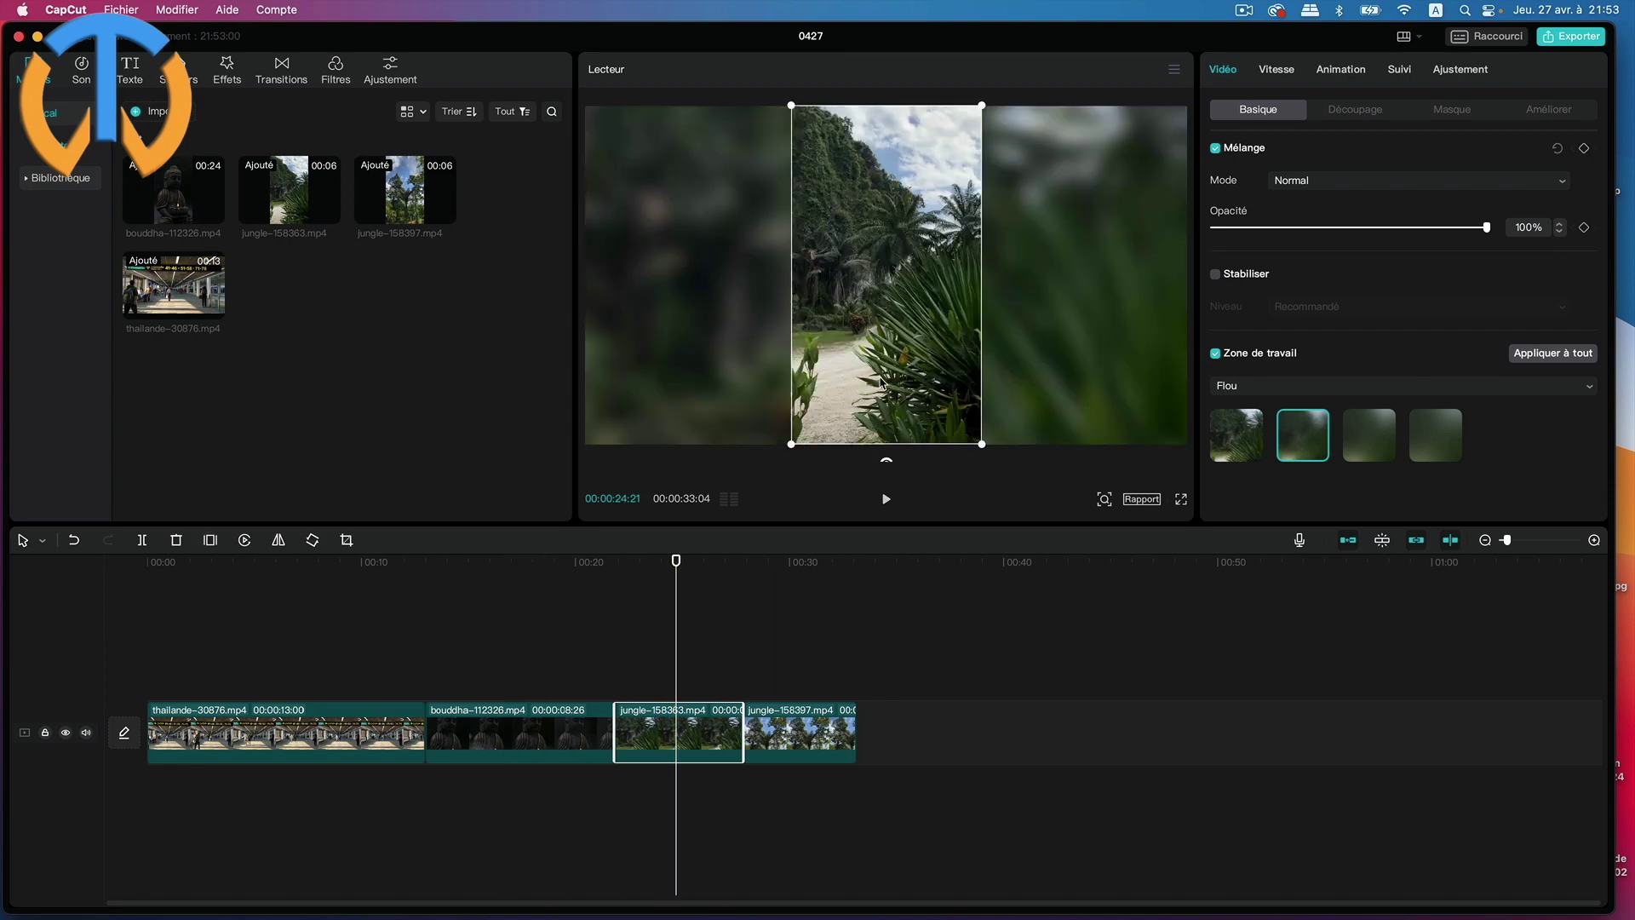
drag(865, 384, 759, 386)
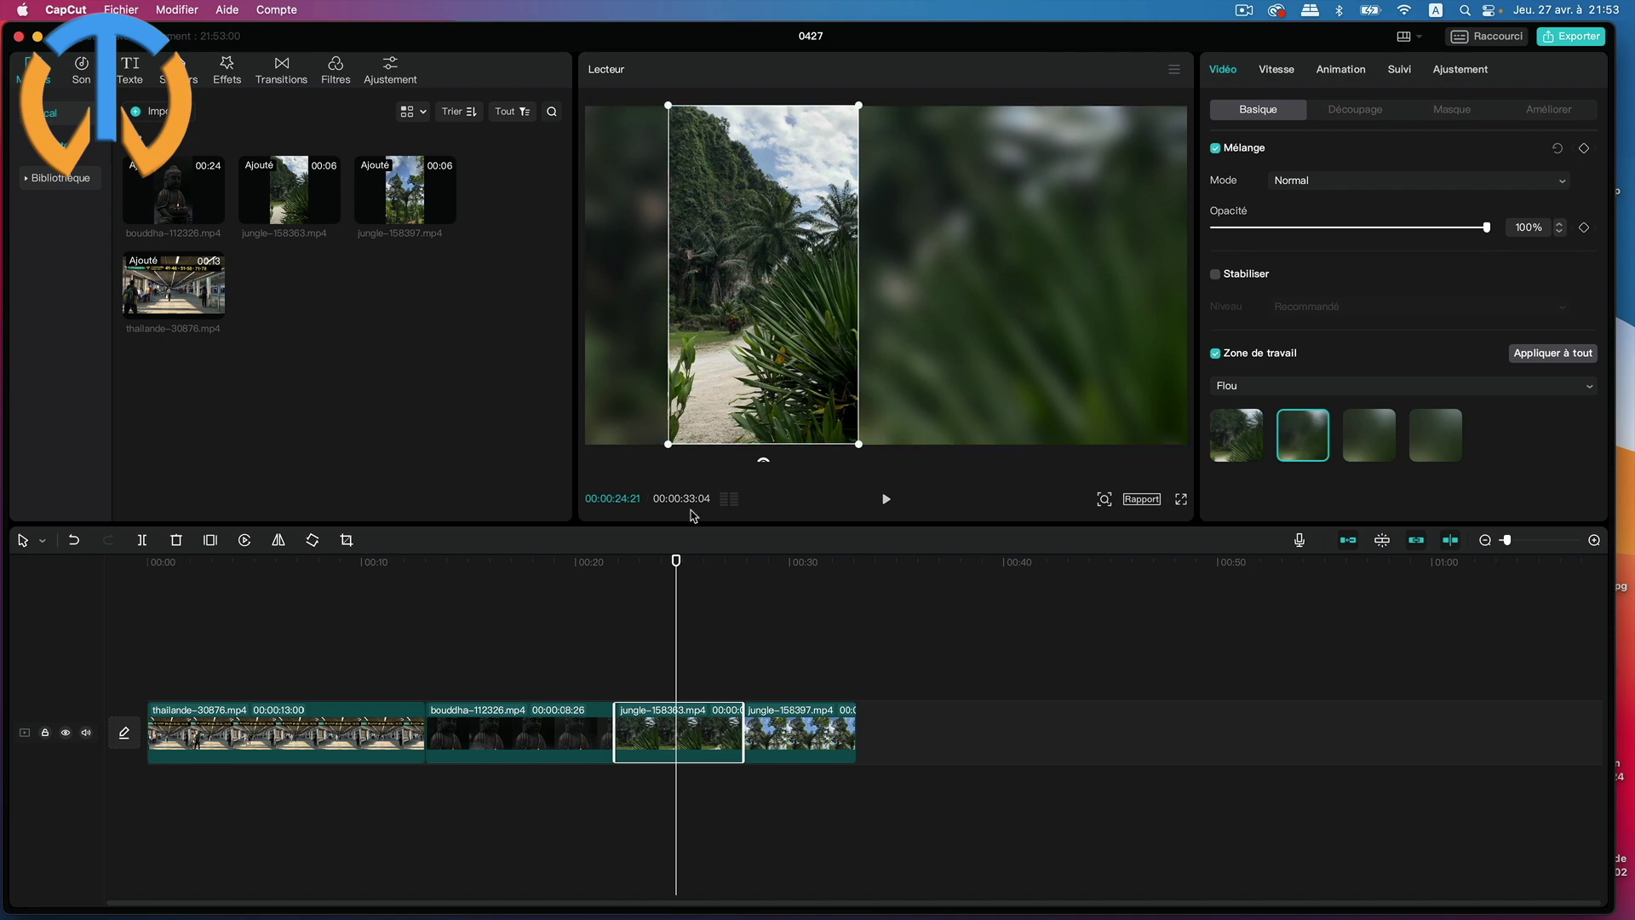
drag(676, 560, 529, 564)
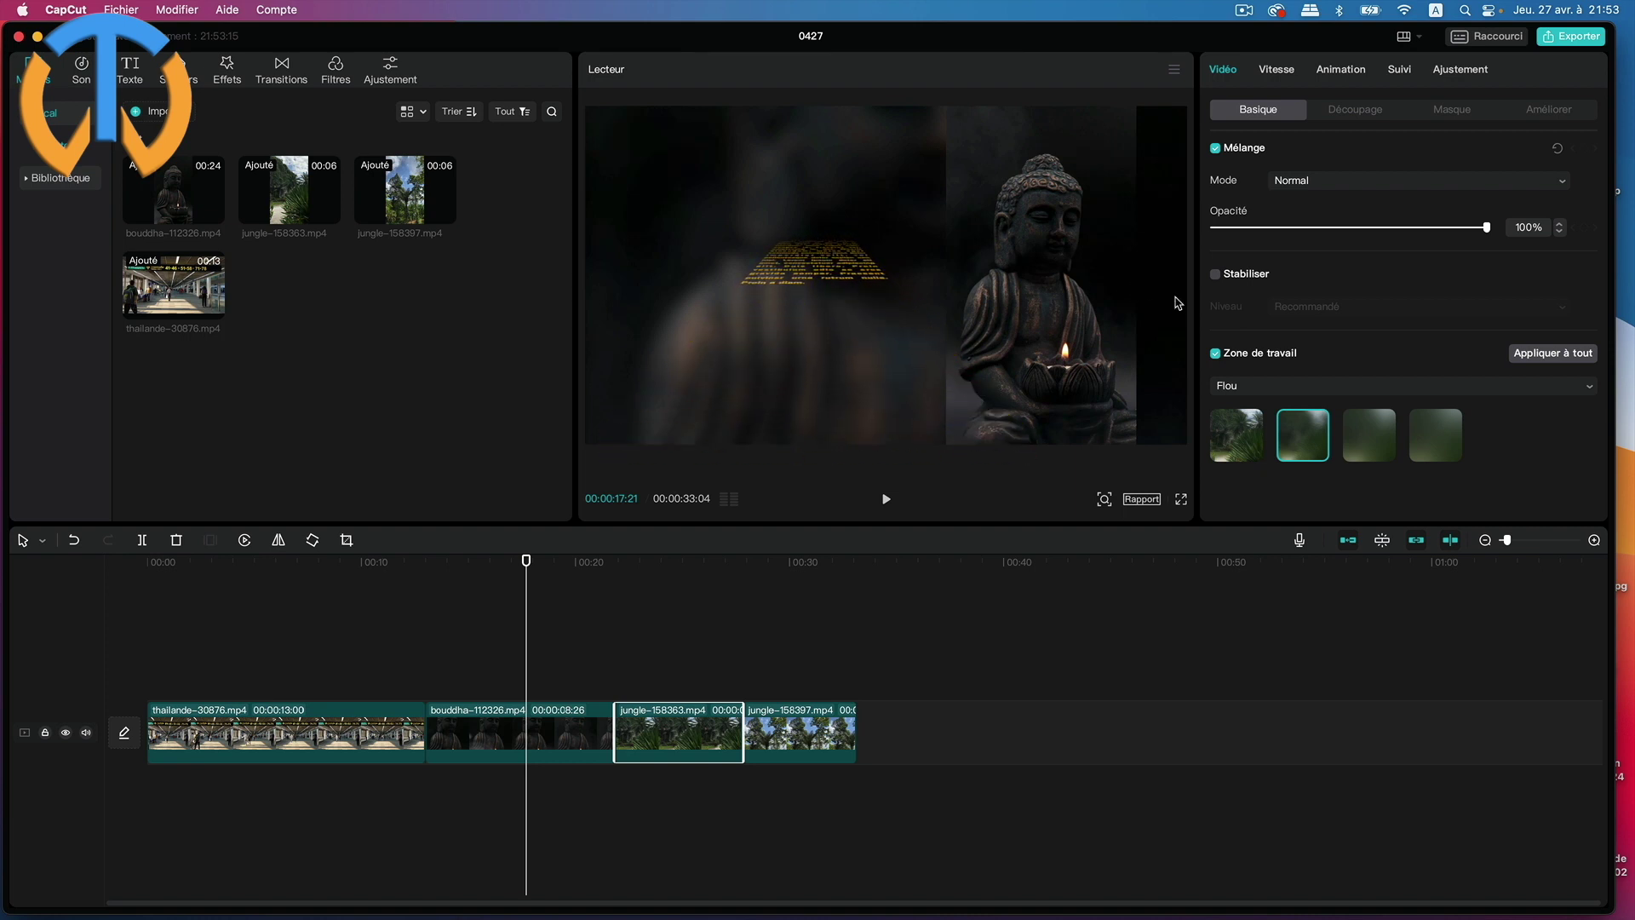
- Change the jungle-158363.mp4 clip's background to a solid colour (Couleur), choose white, and preview the clip
click(1295, 388)
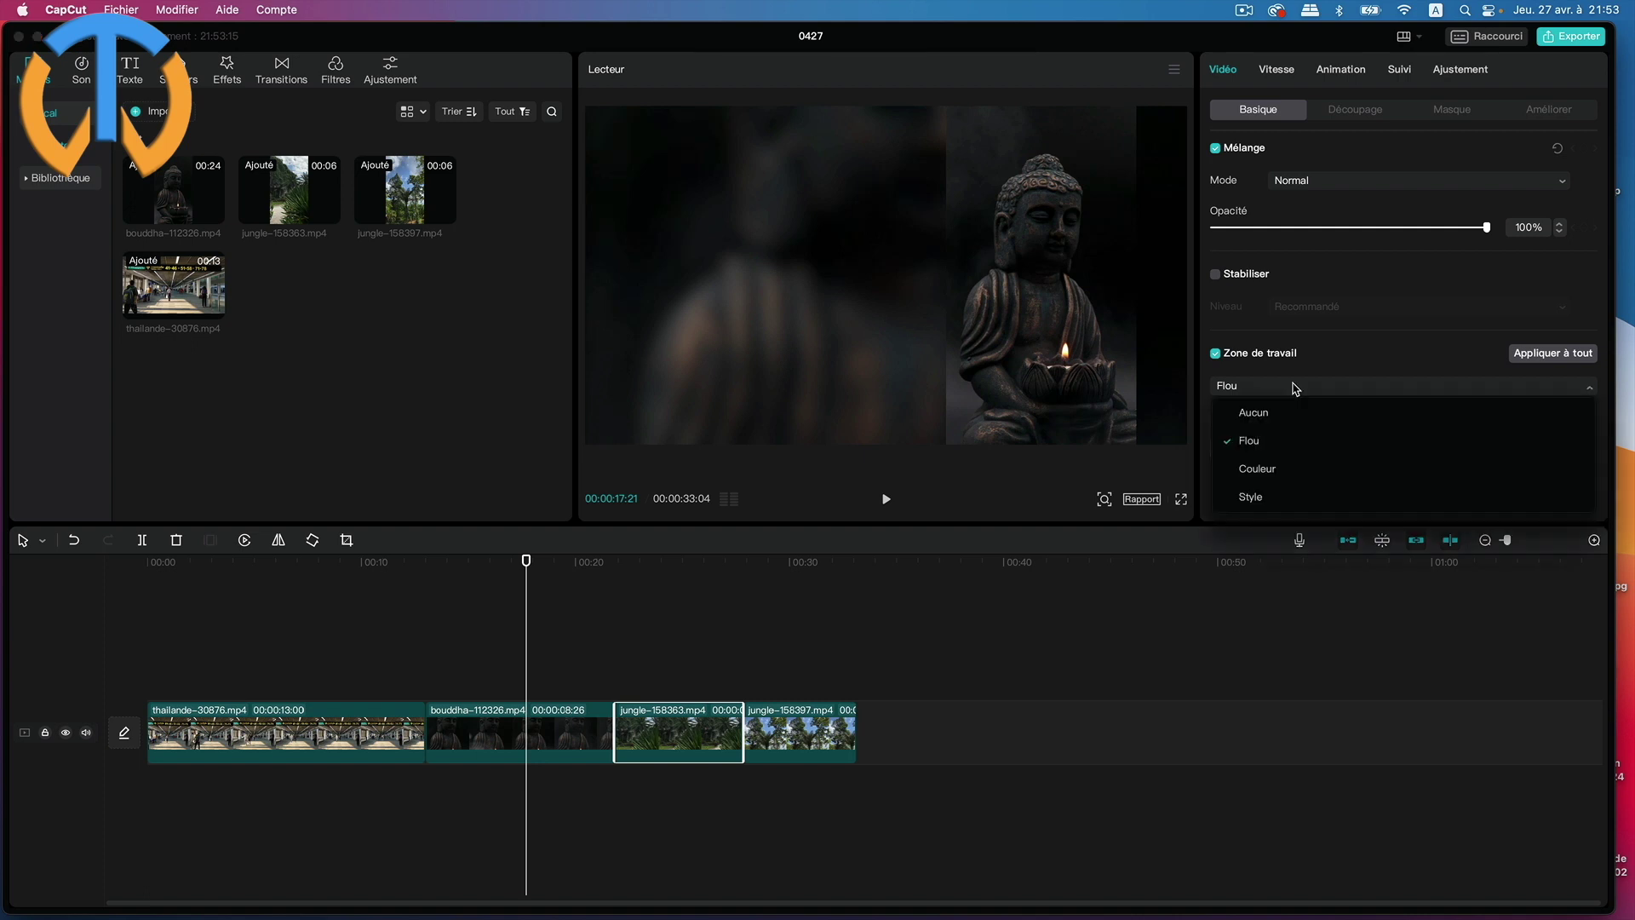
click(1281, 475)
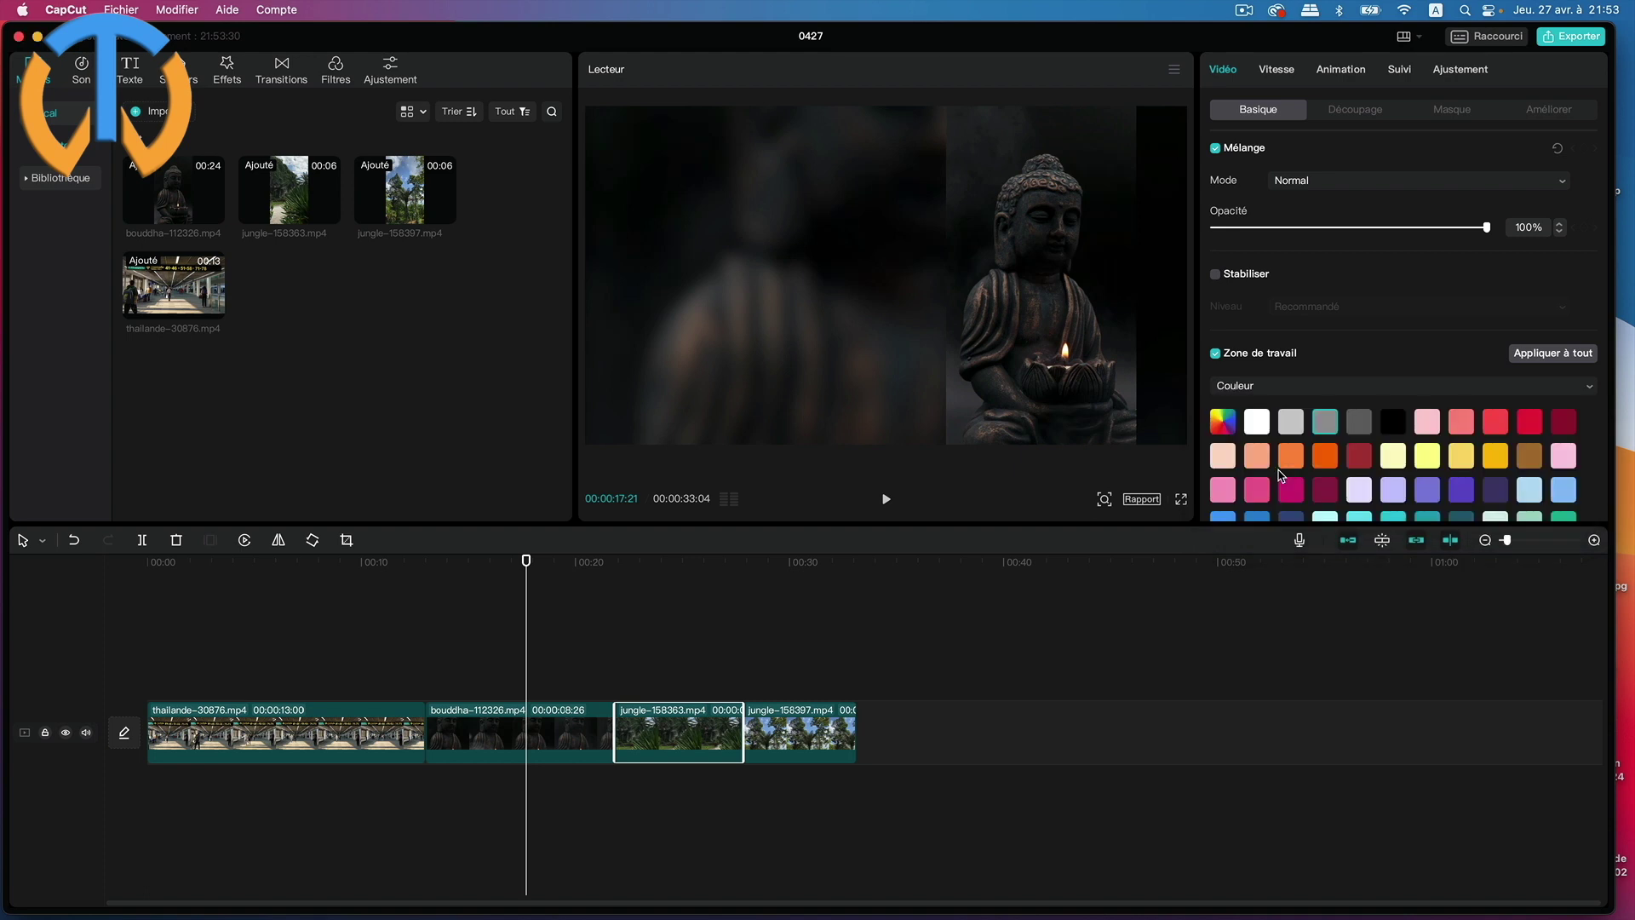
click(1263, 428)
drag(534, 566, 688, 564)
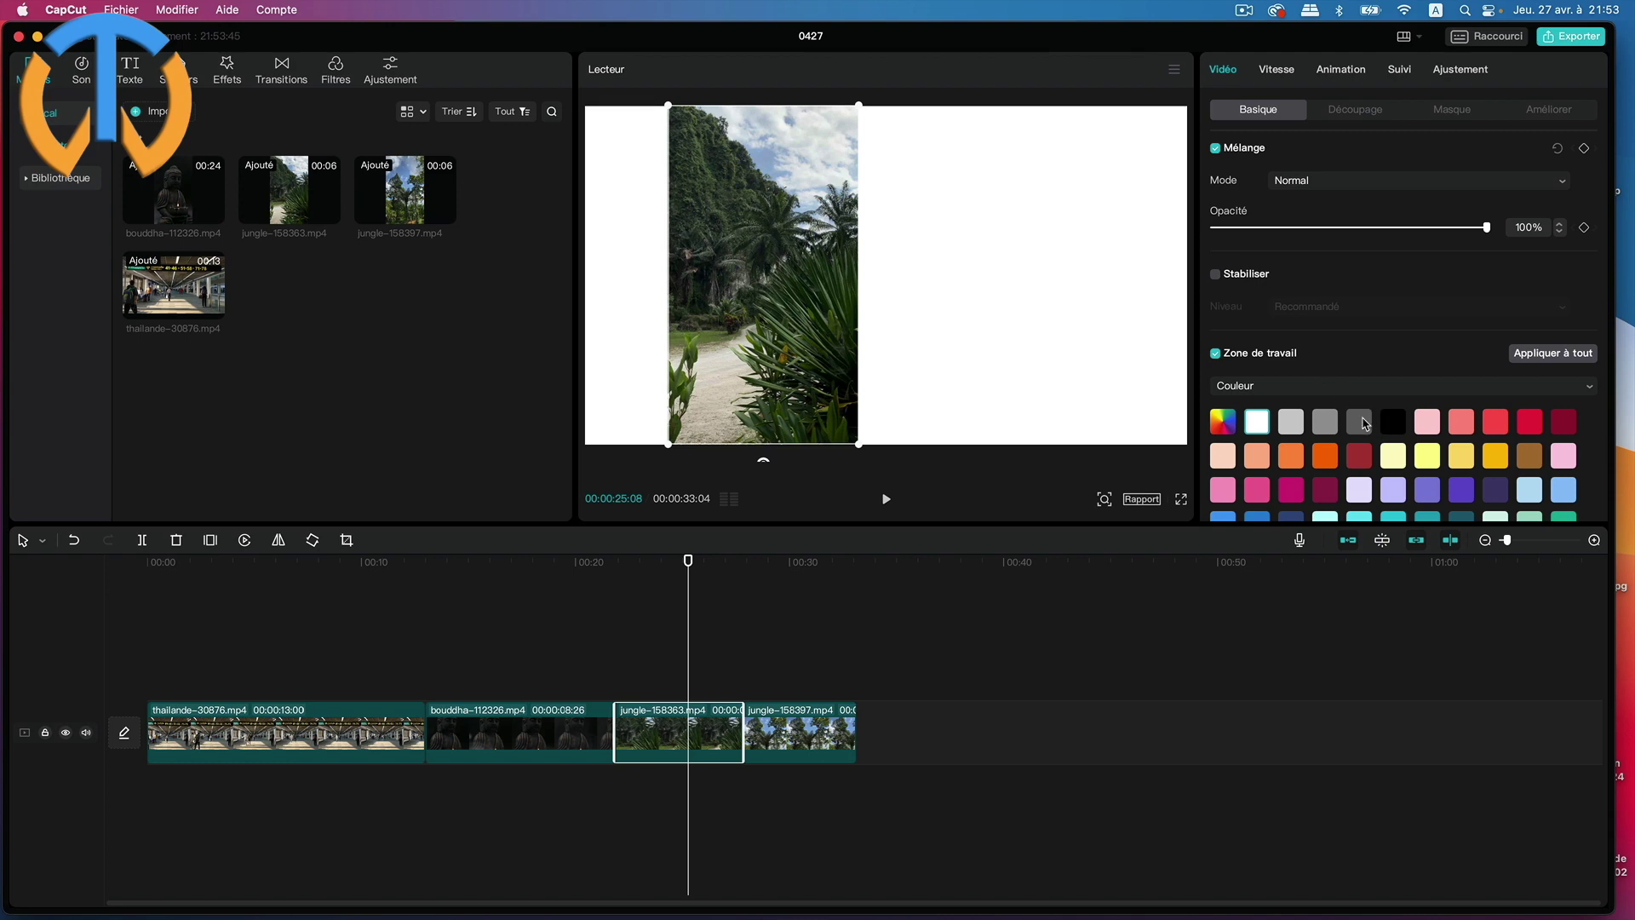
- Try dark grey, dark red and light lavender as the jungle-158363.mp4 clip's background colour
click(1363, 428)
click(1361, 458)
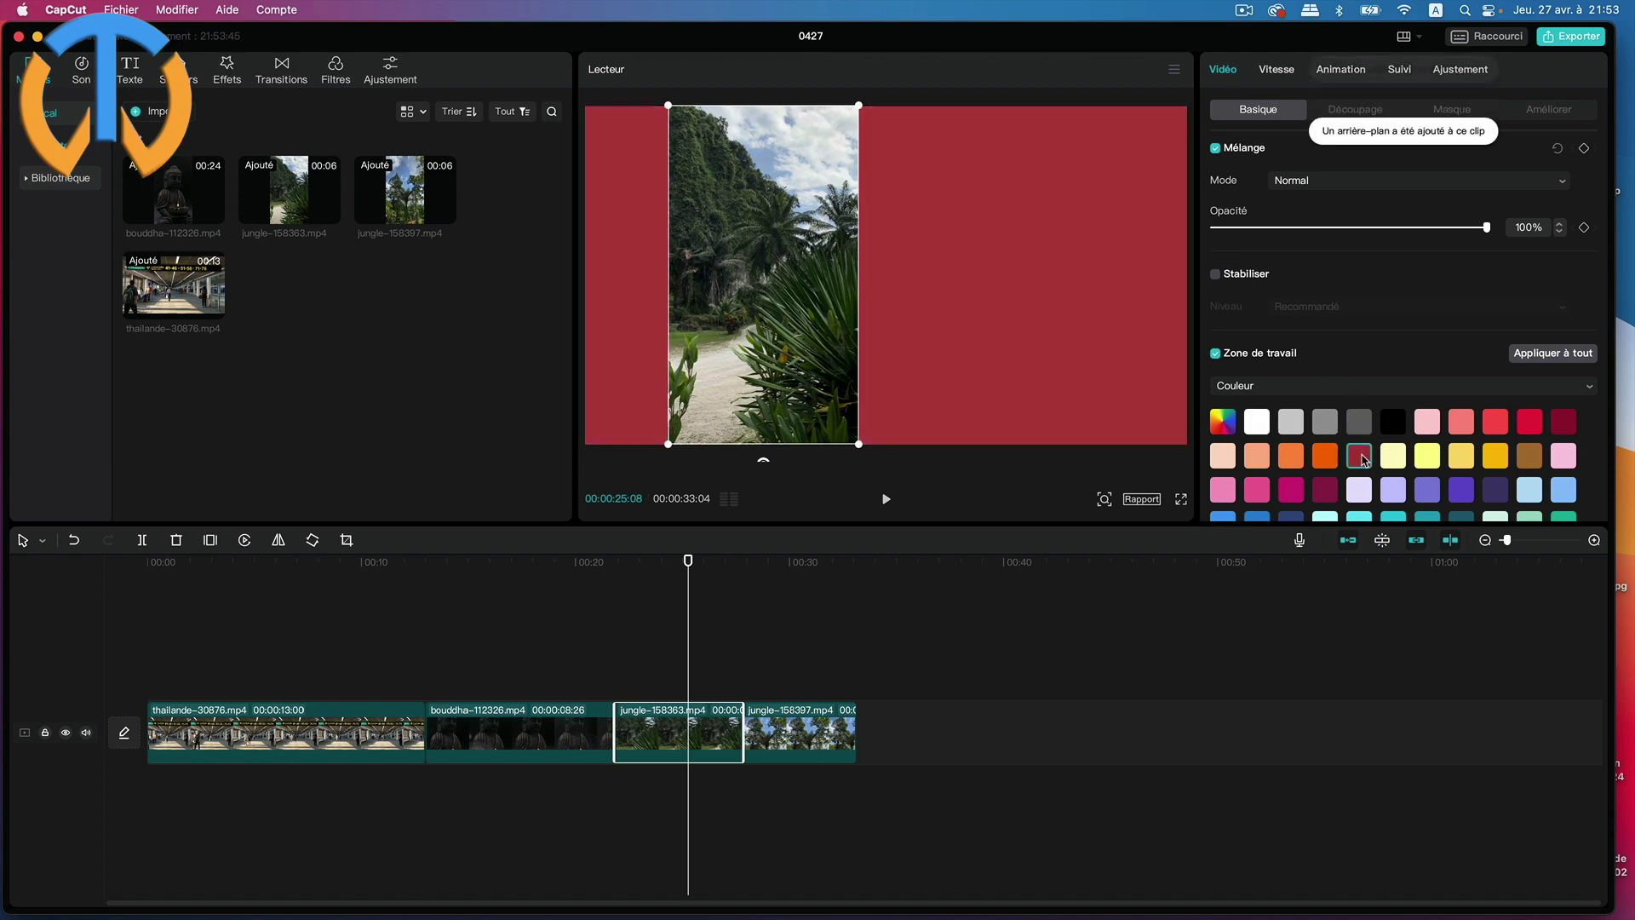
click(1391, 489)
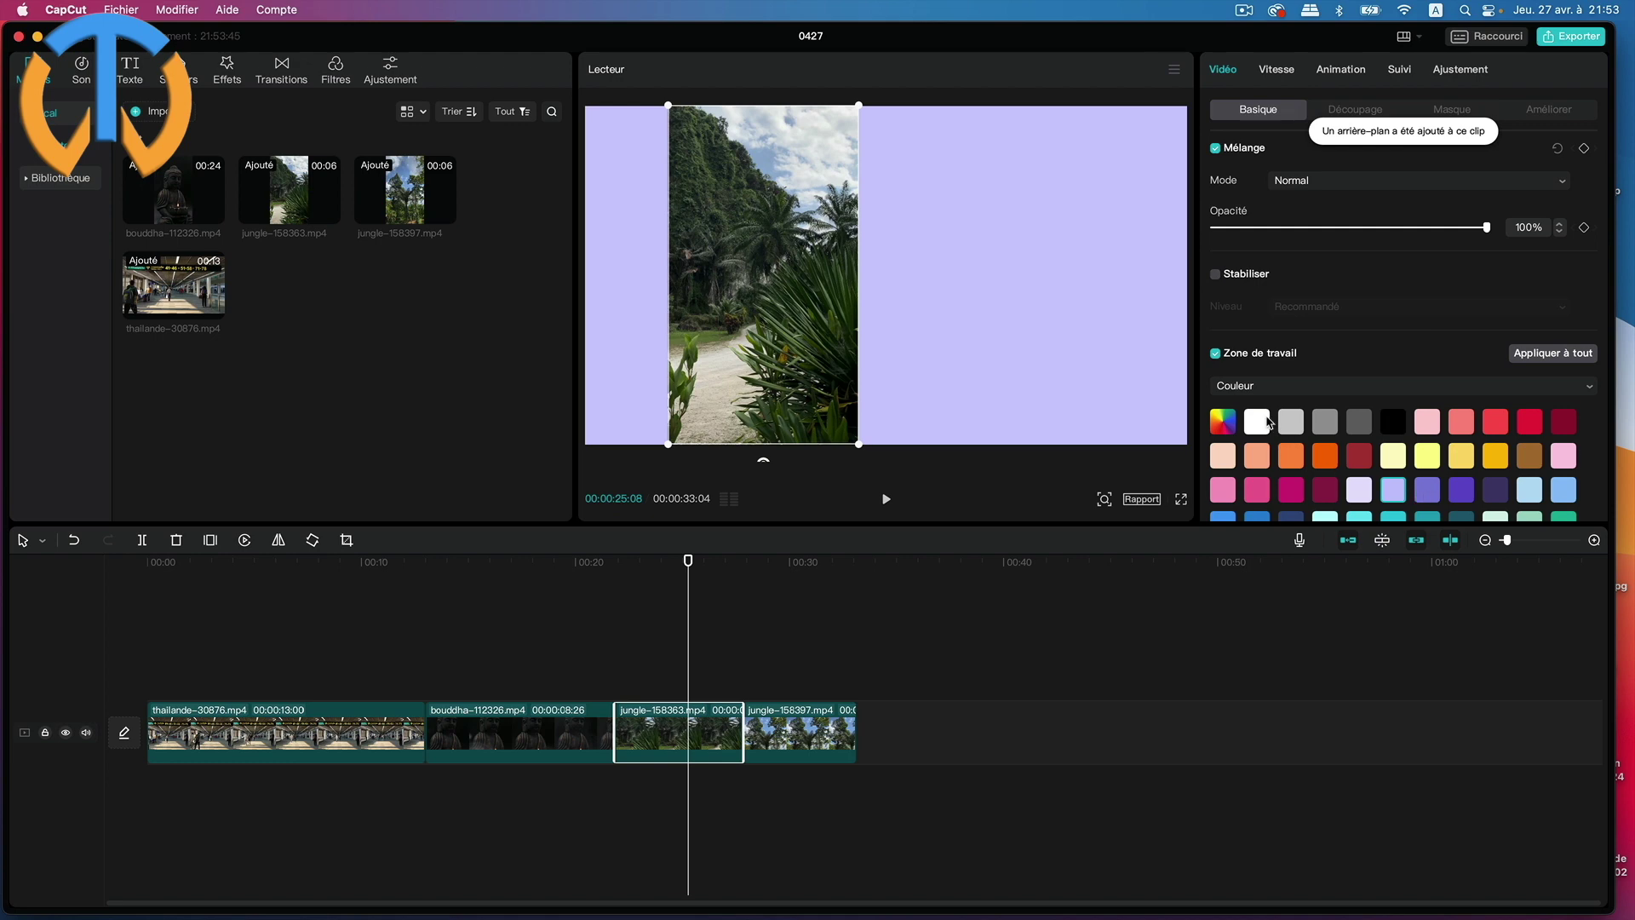
- Set a custom bright green, hex 32F010, as the jungle-158363.mp4 clip's background colour
click(1223, 421)
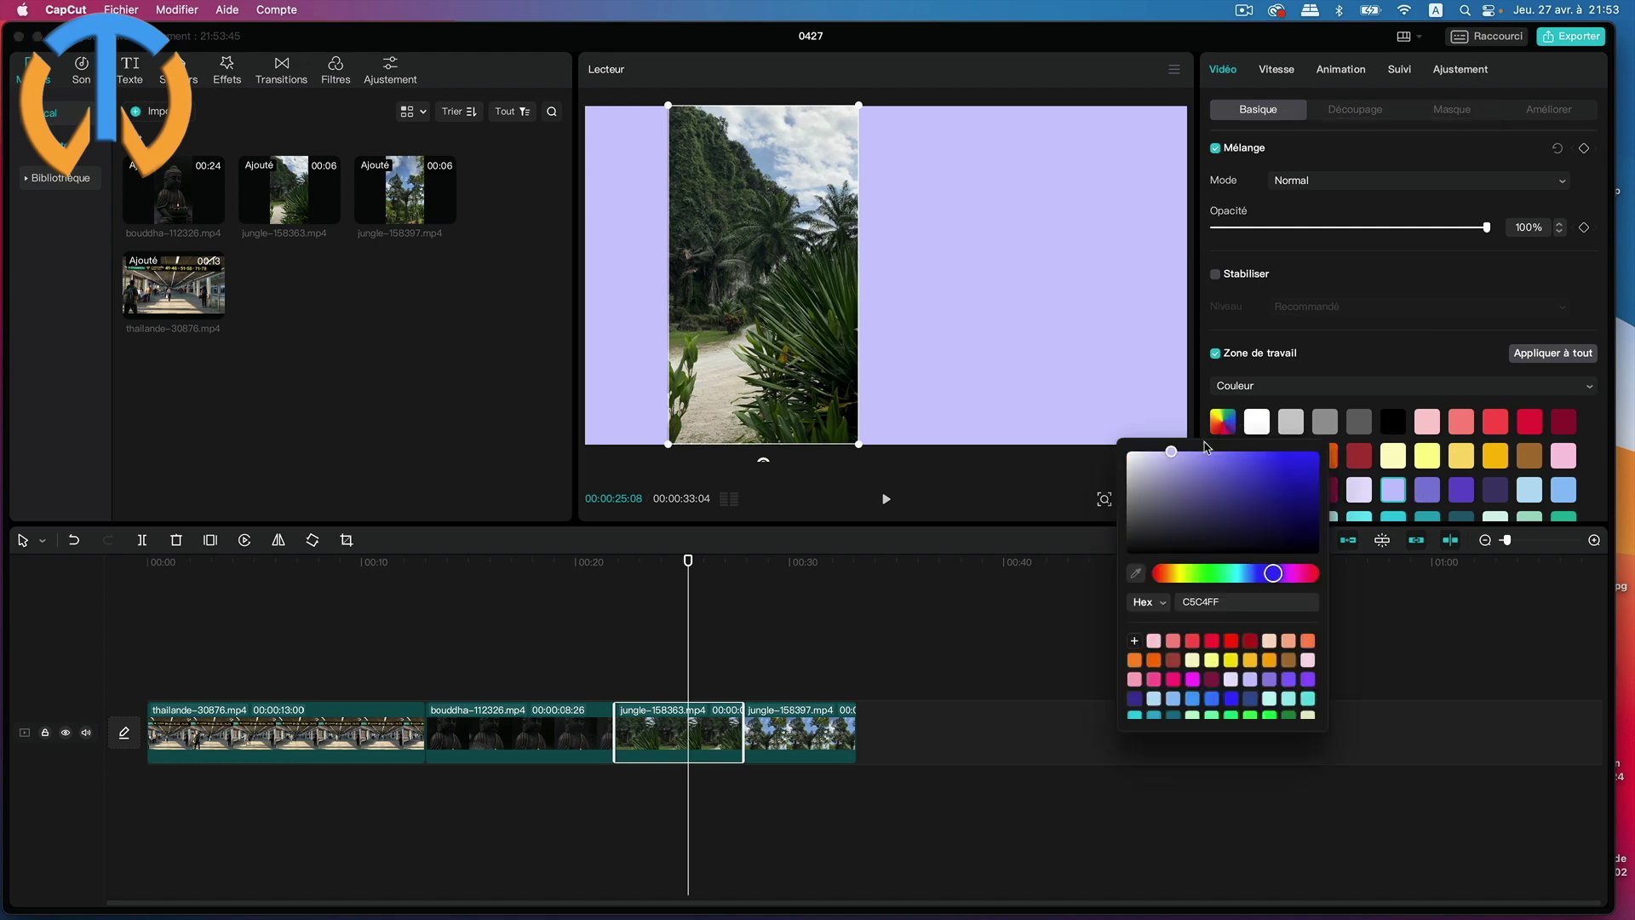
click(1268, 573)
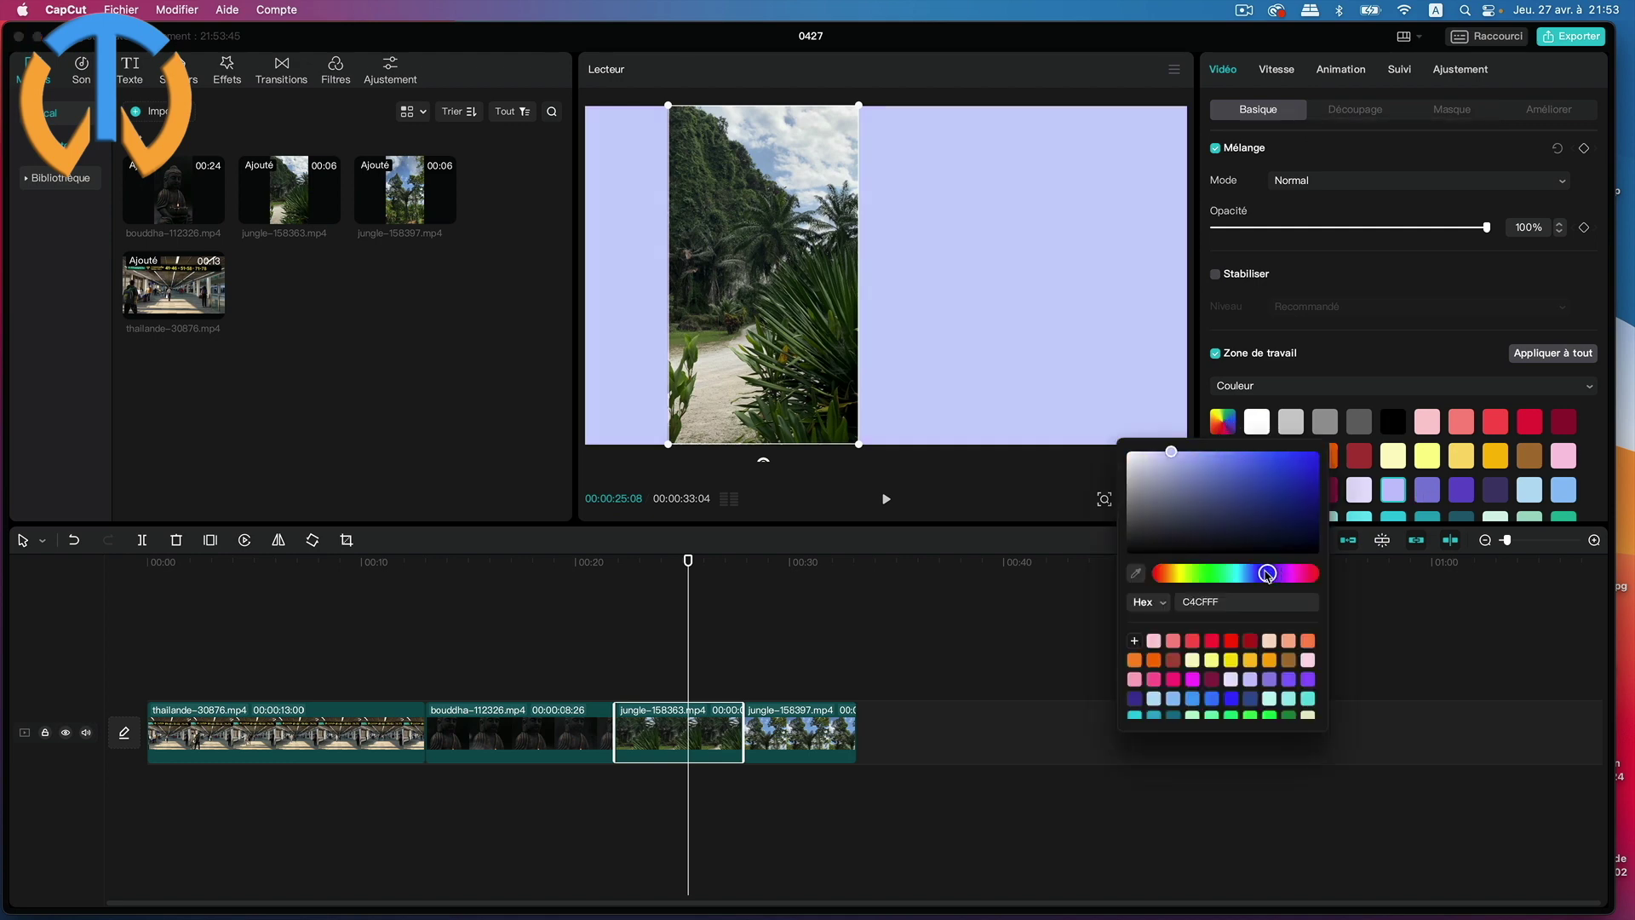
drag(1268, 575, 1216, 576)
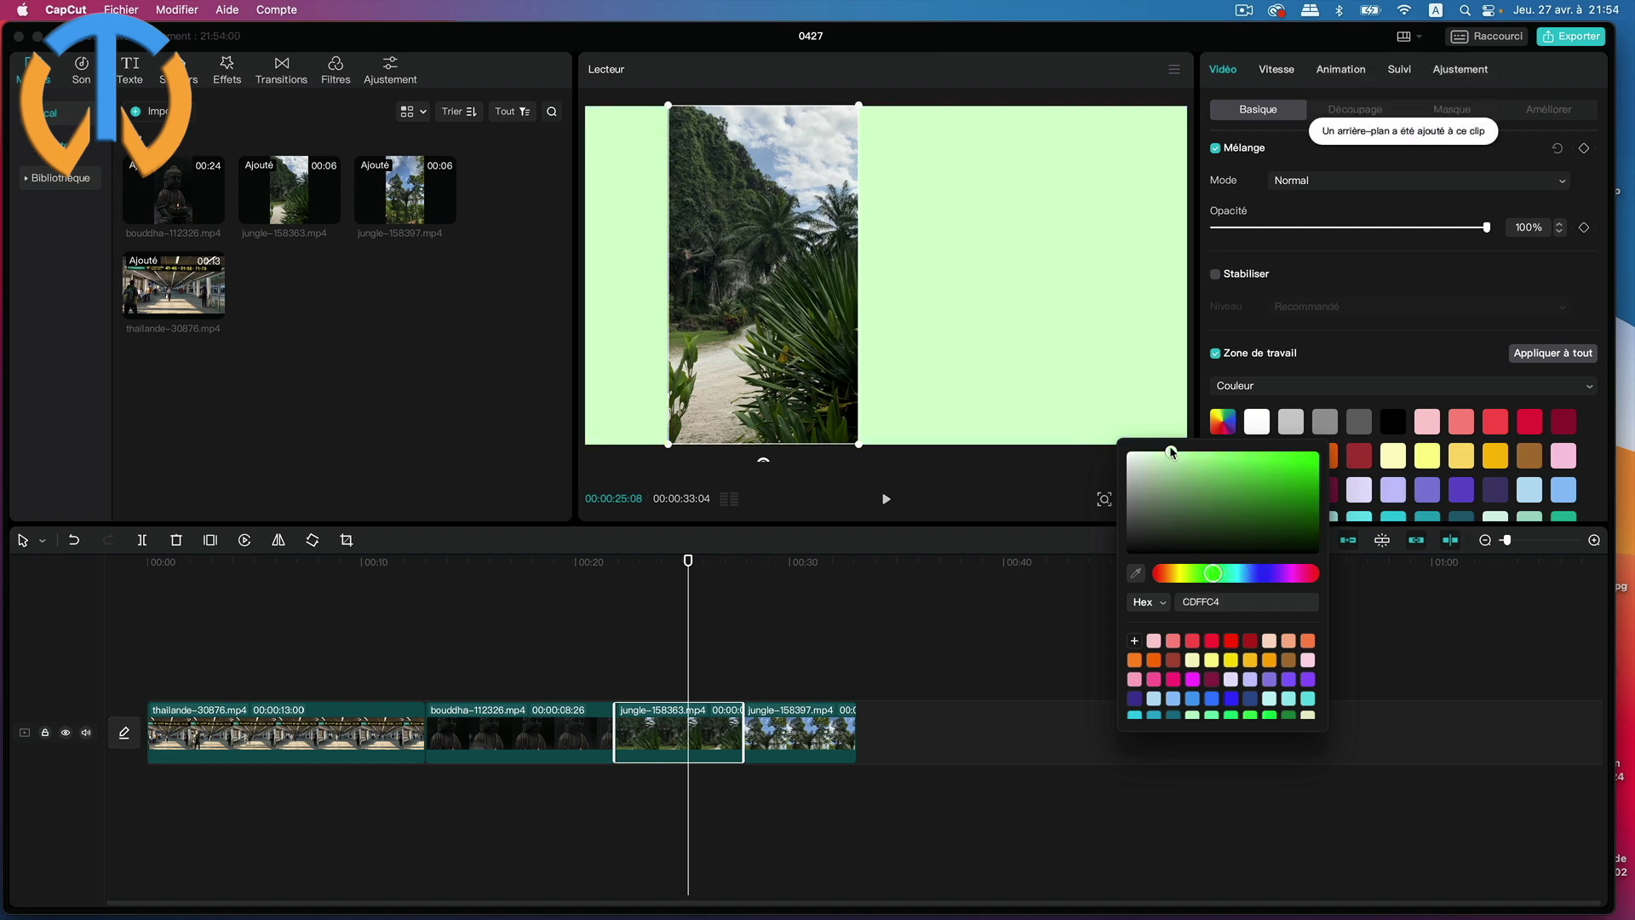
drag(1172, 453, 1310, 462)
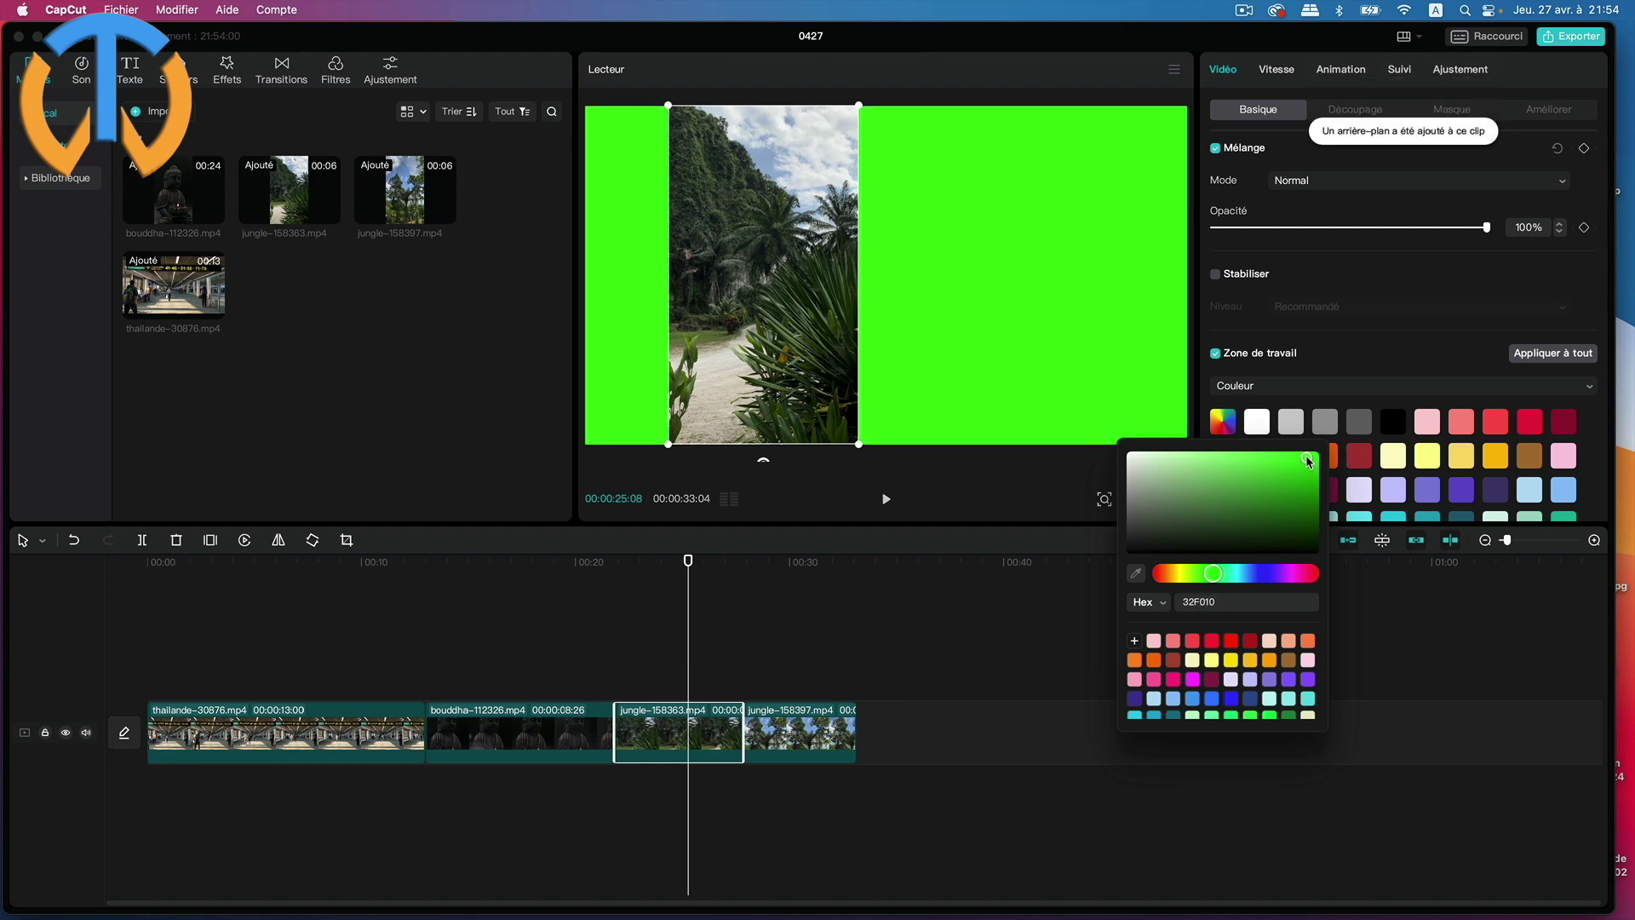
- Switch the jungle-158363.mp4 clip's background to Style and apply the black and red neon city background
click(1276, 389)
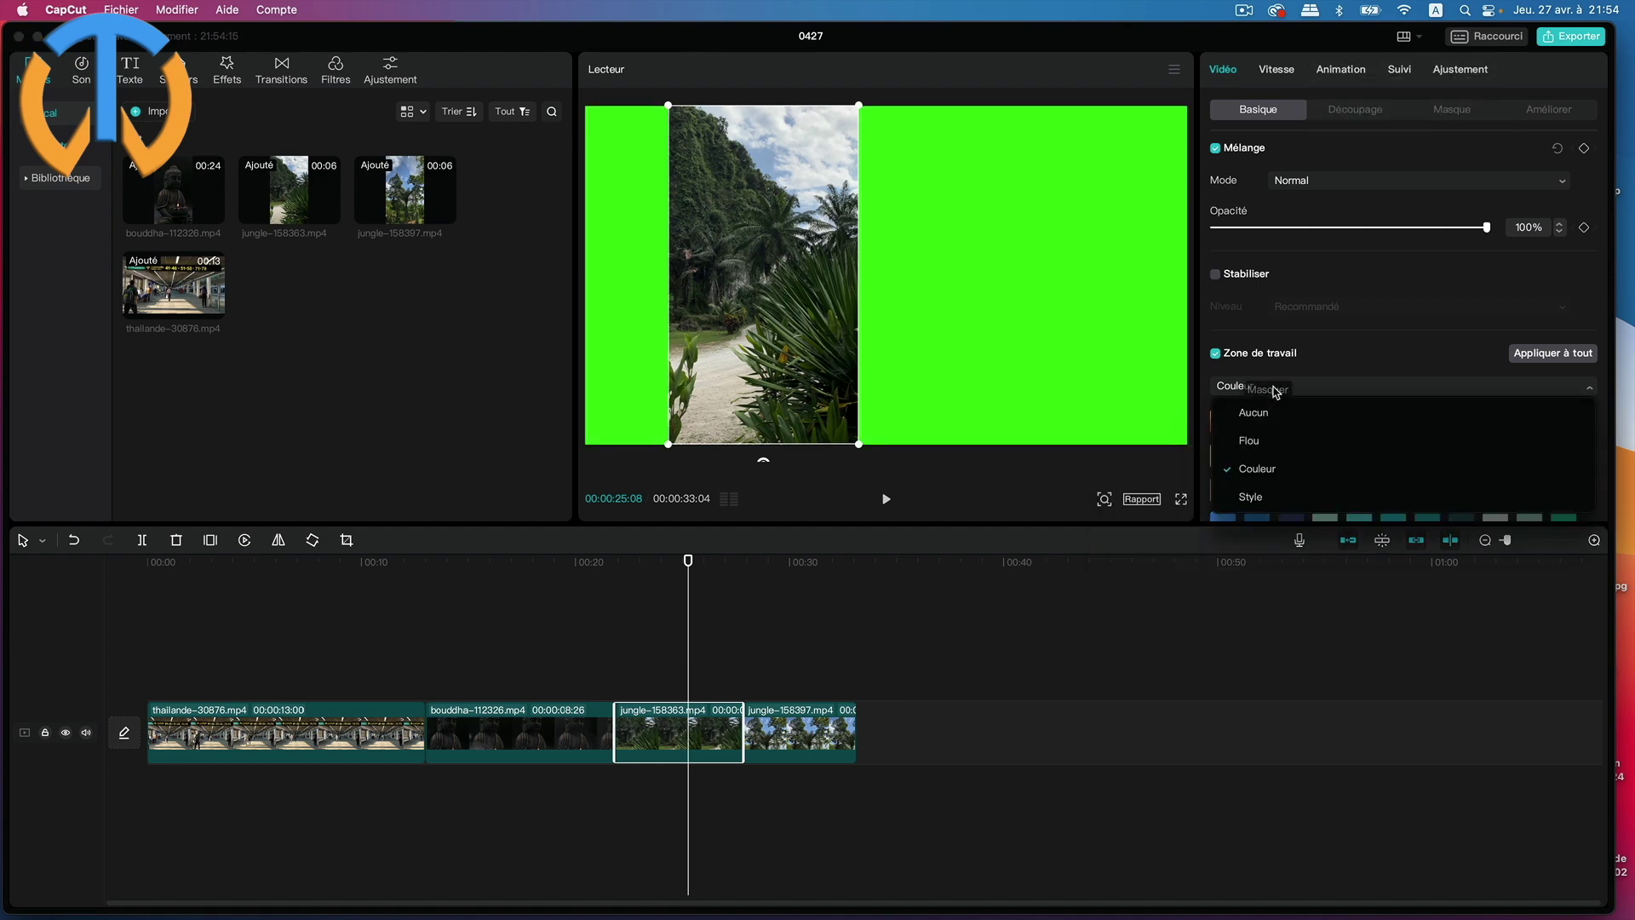
click(1285, 502)
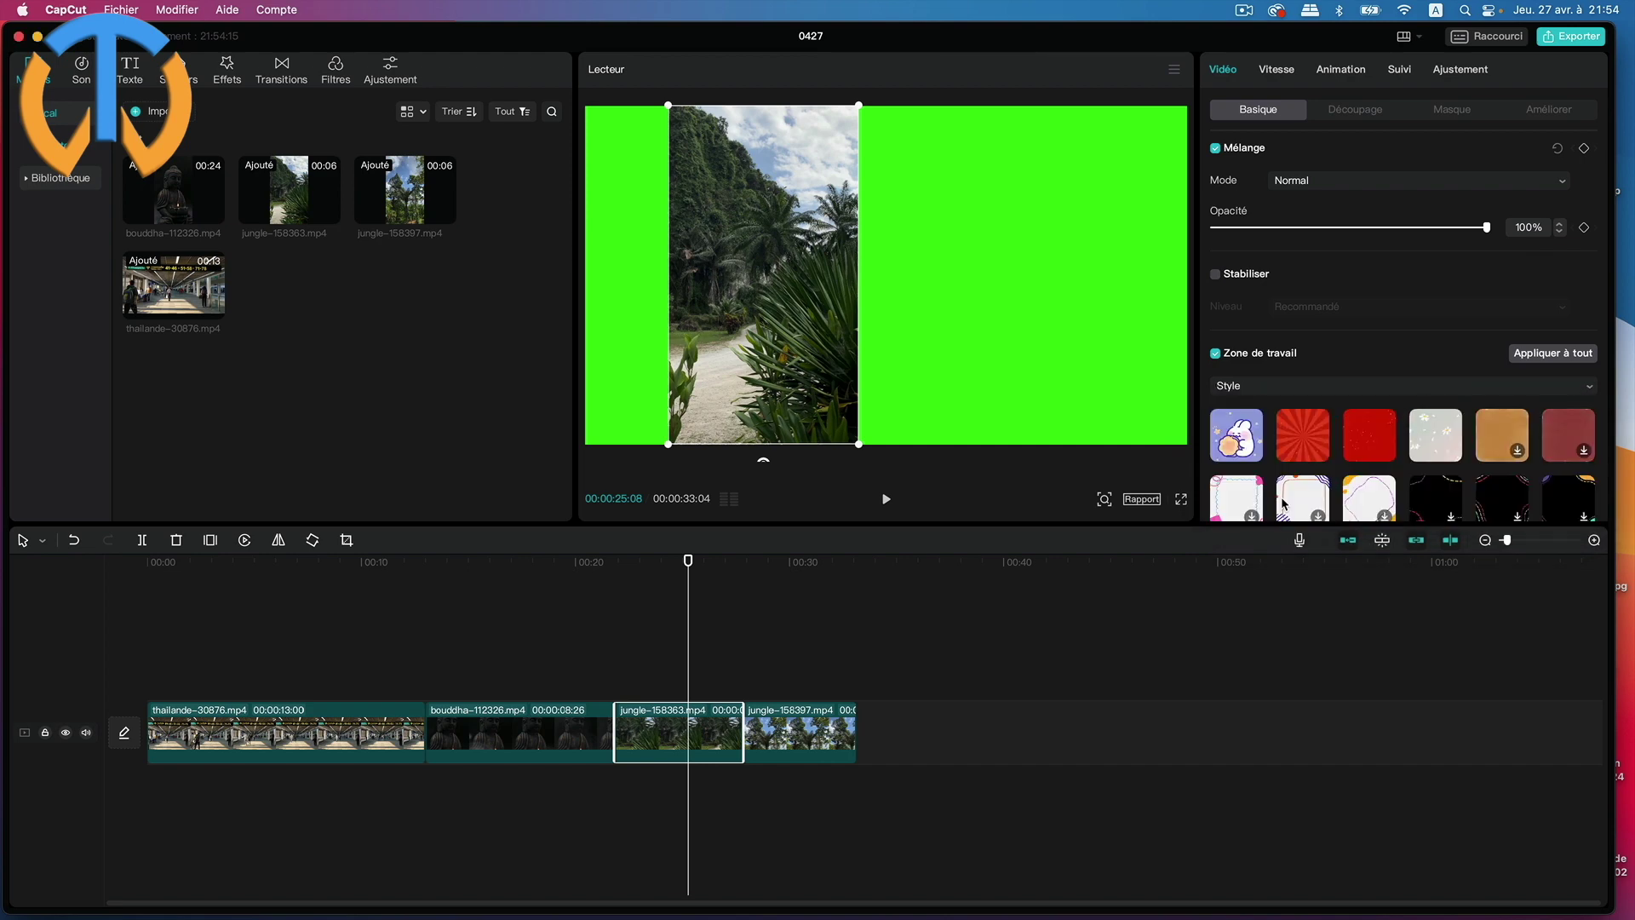
scroll(1366, 457, down, 1)
scroll(1366, 458, down, 7)
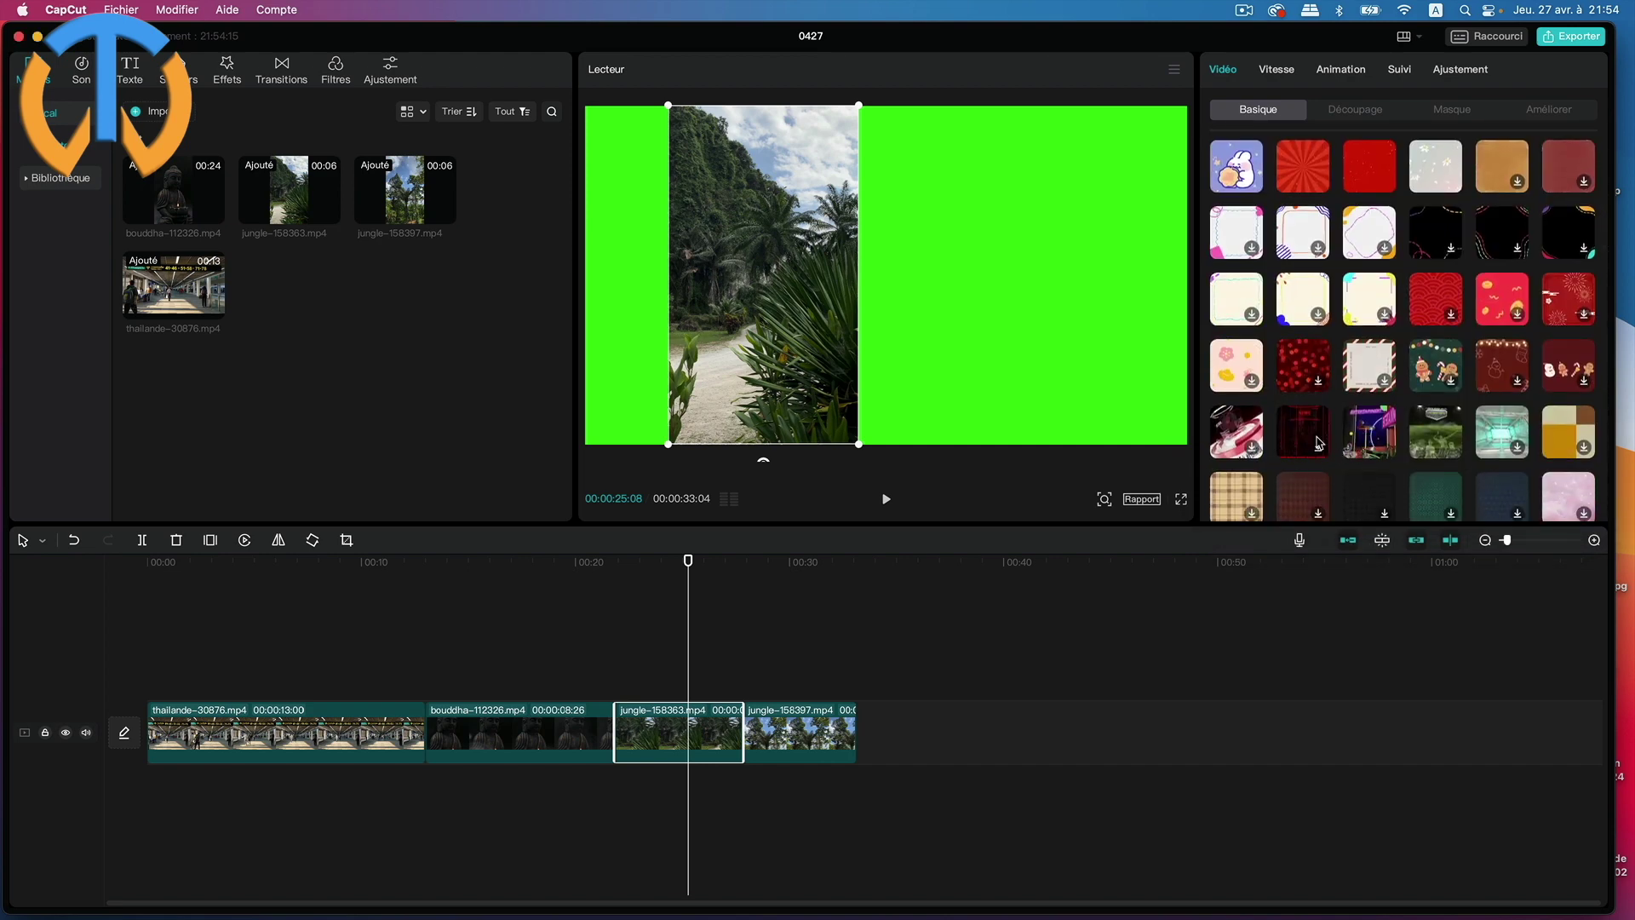
click(1317, 441)
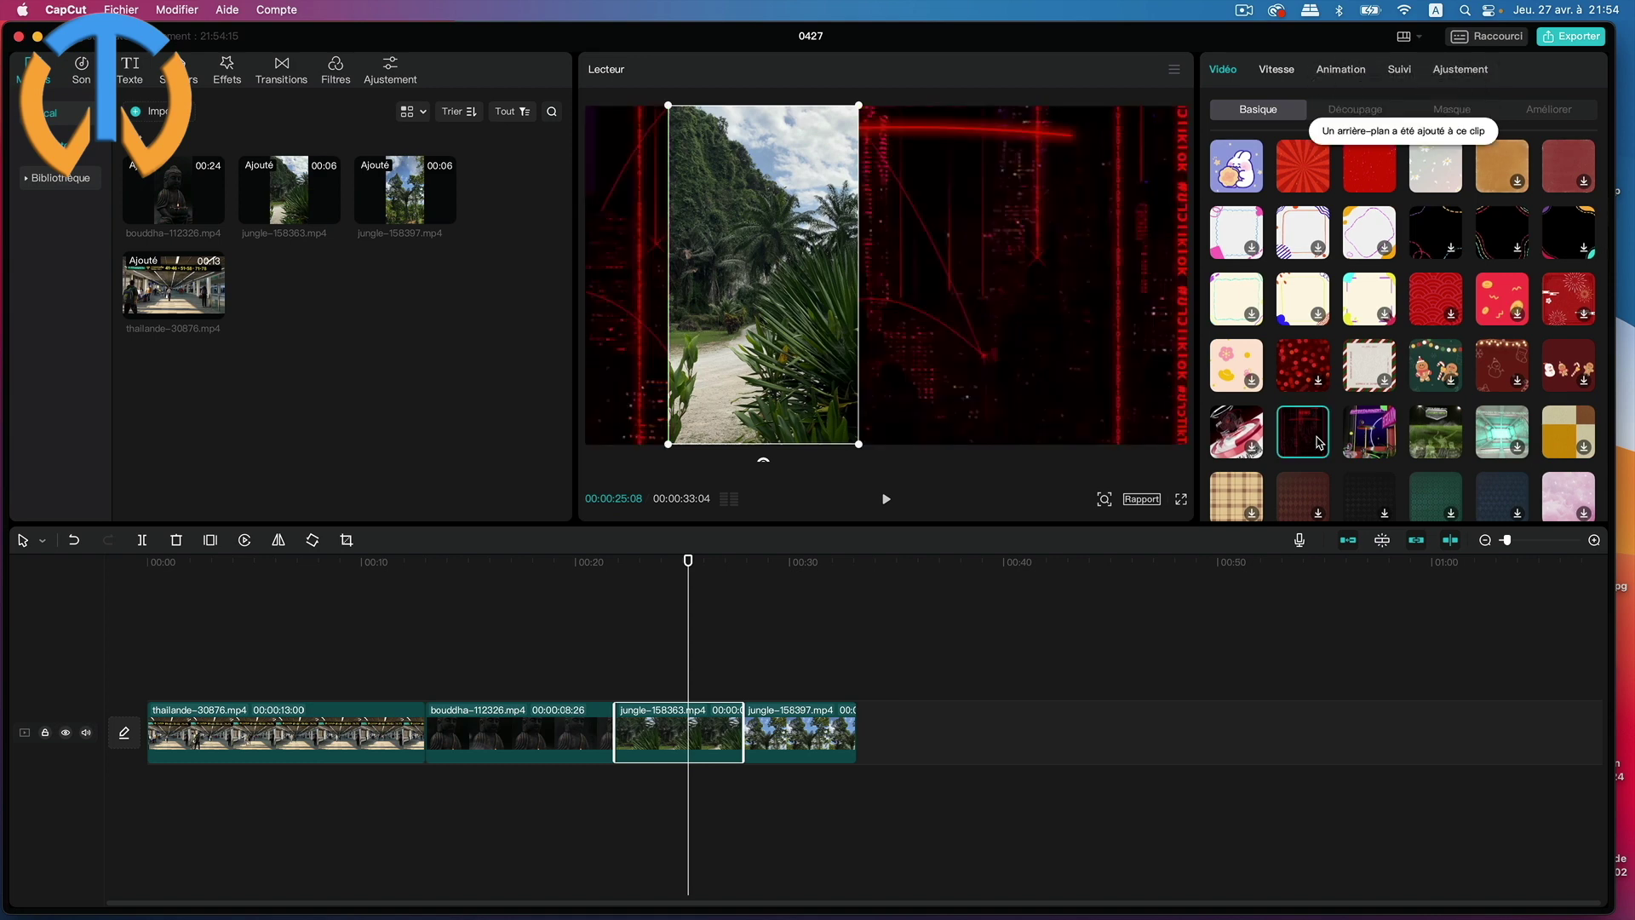
- Try the purple neon entertainment, green football stadium and turquoise tunnel styles as the jungle-158363.mp4 clip's background
click(1365, 442)
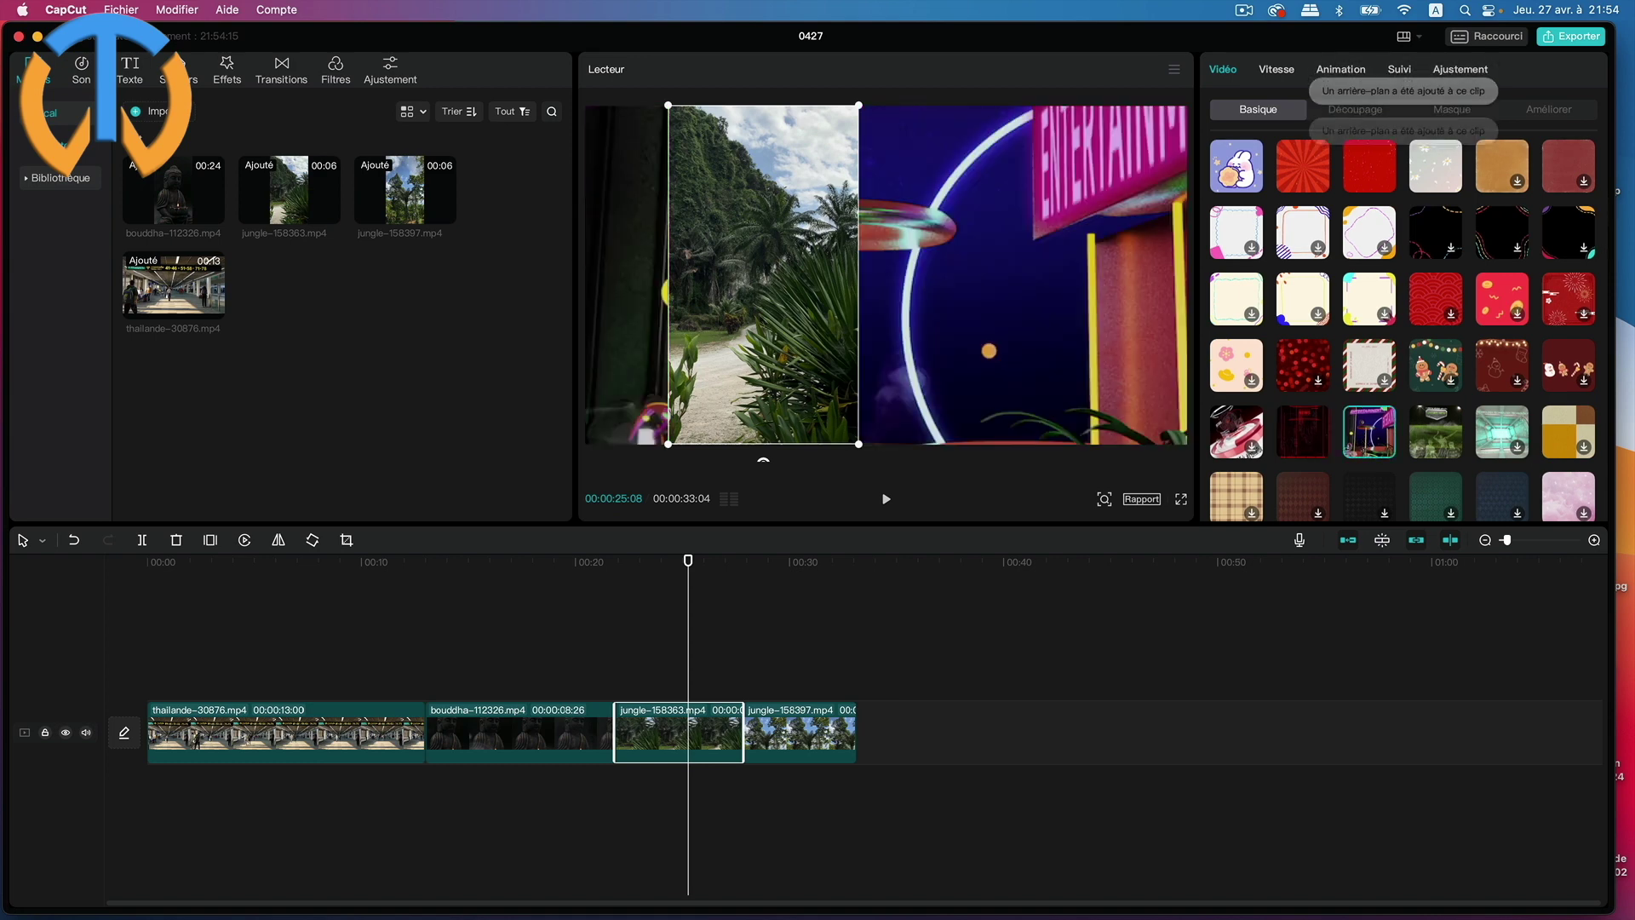
click(1450, 440)
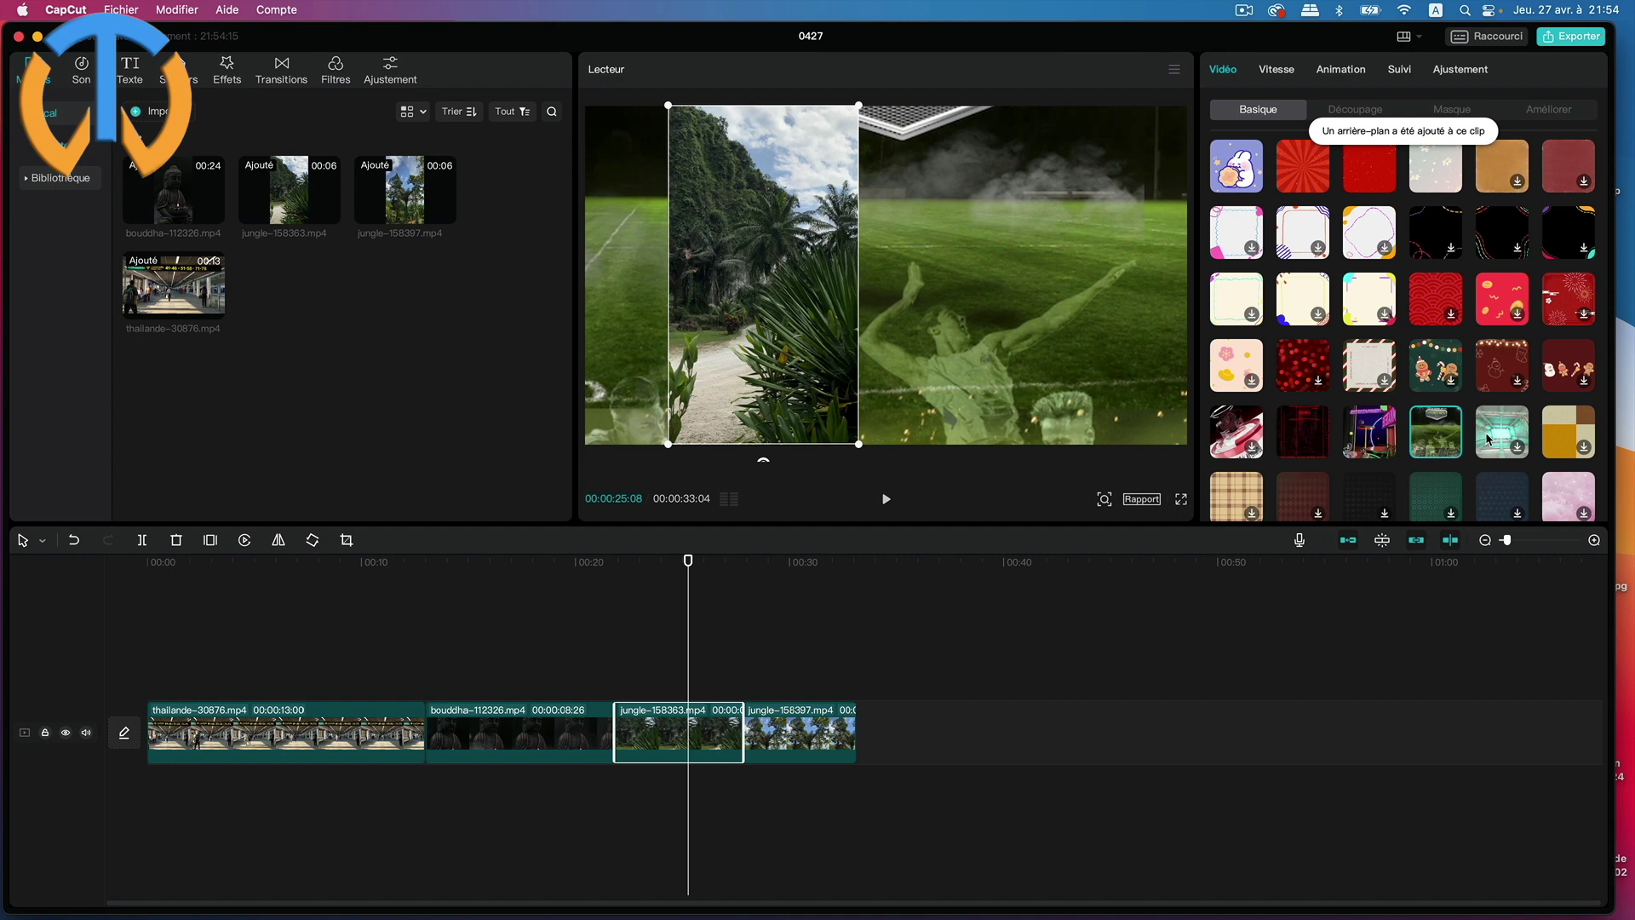
click(1488, 439)
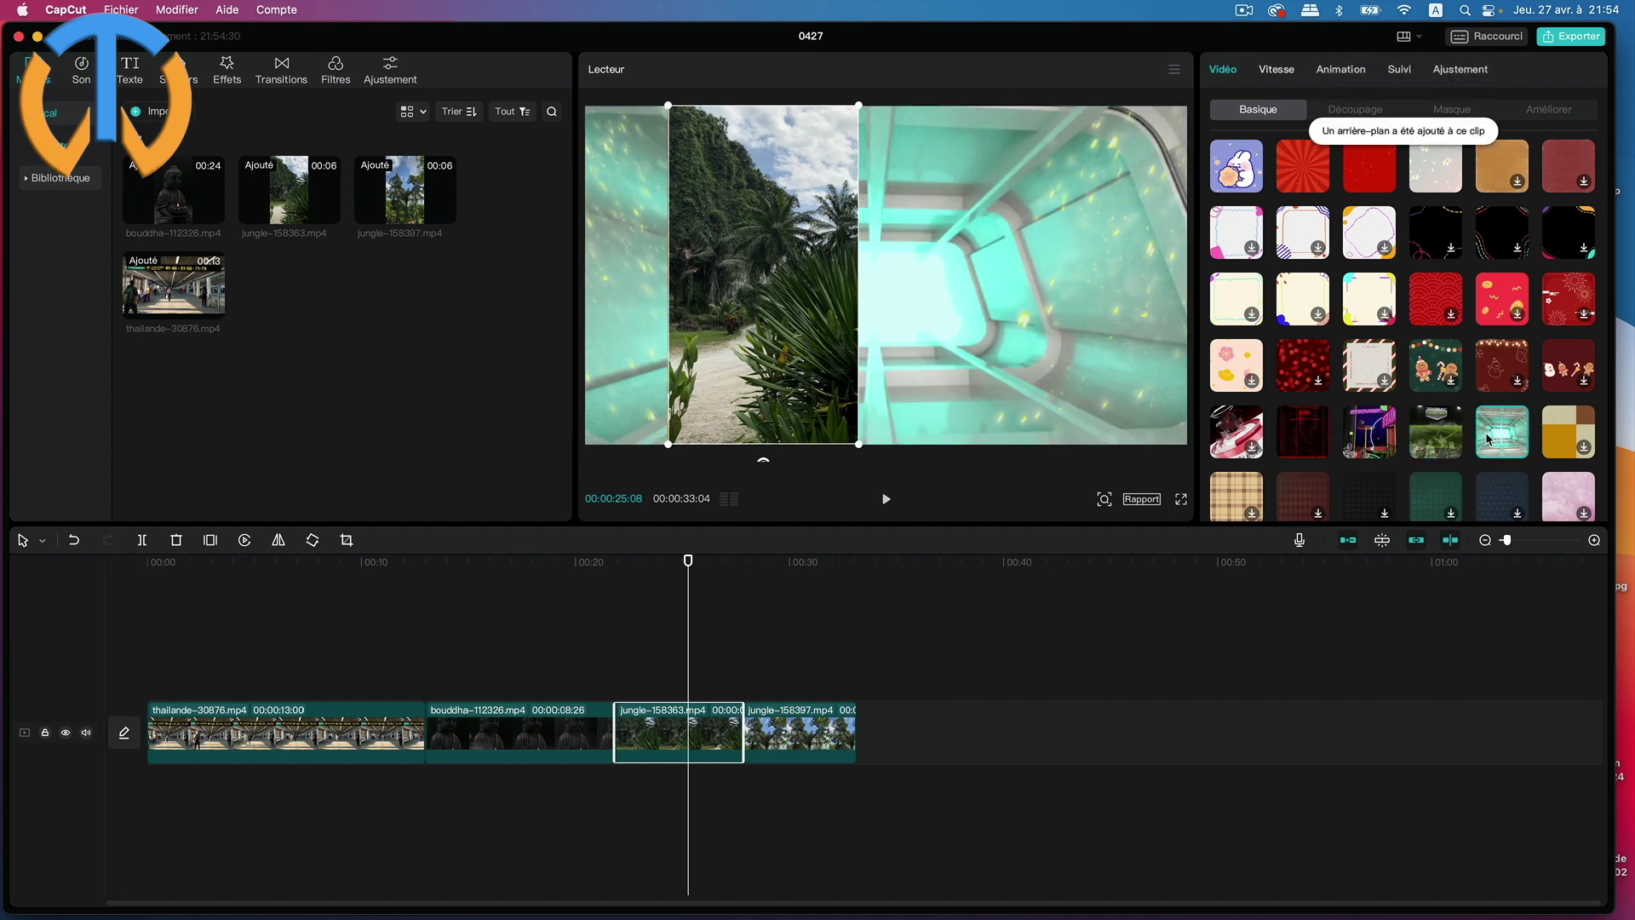
- Preview the jungle-158363.mp4 clip with its turquoise tunnel background and compare it with the blurred jungle-158397.mp4 clip
drag(688, 560, 655, 564)
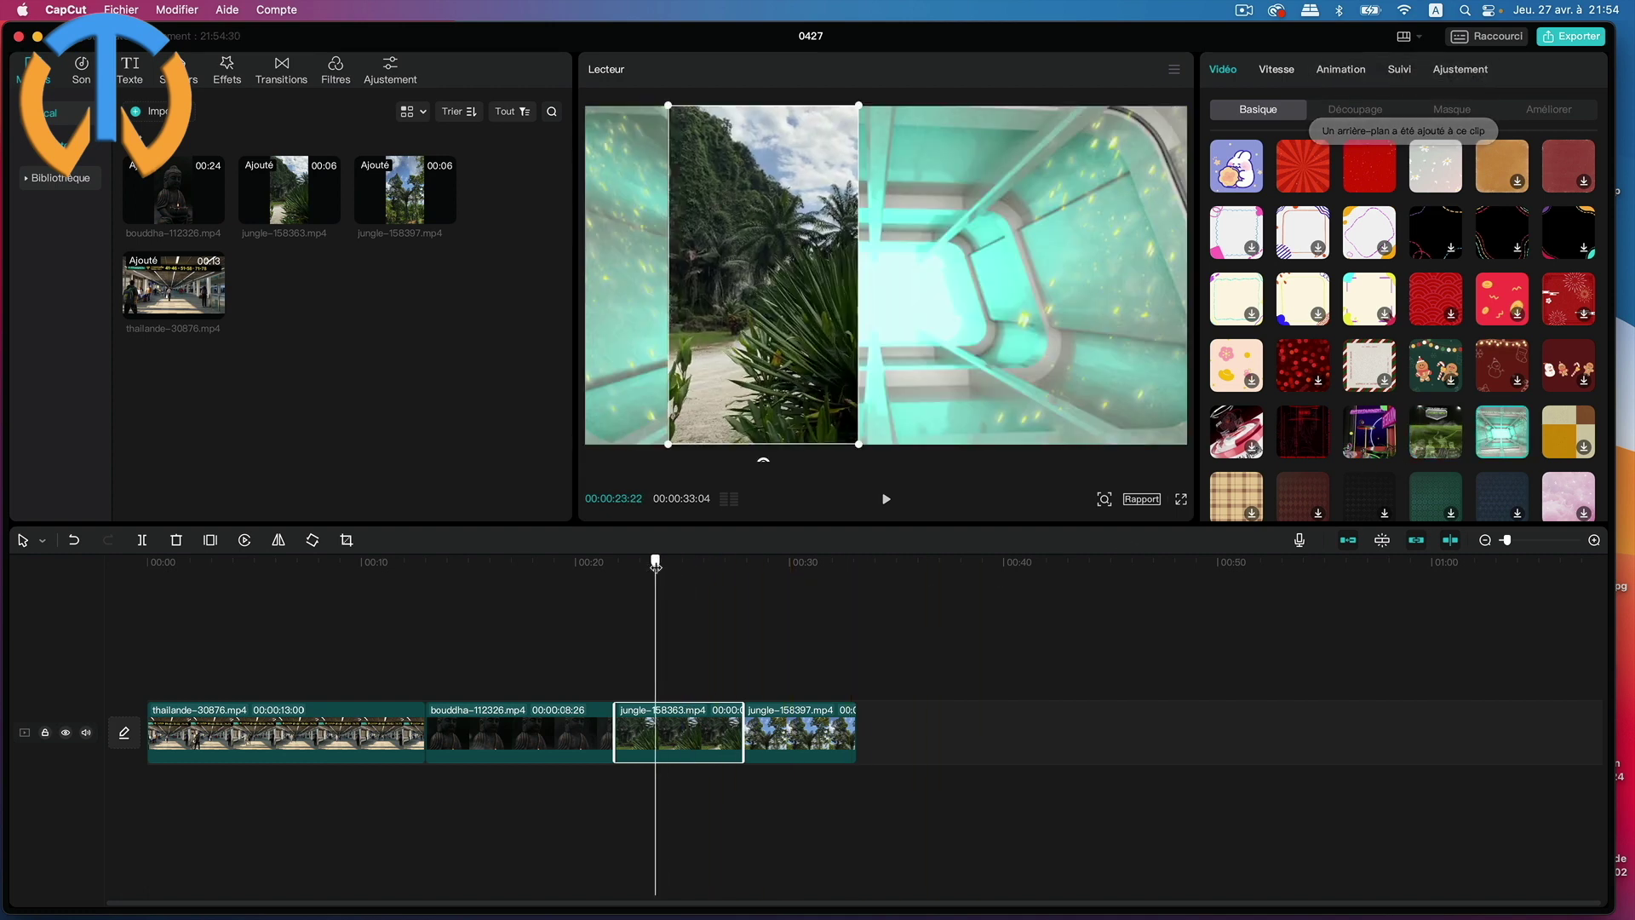
key(space)
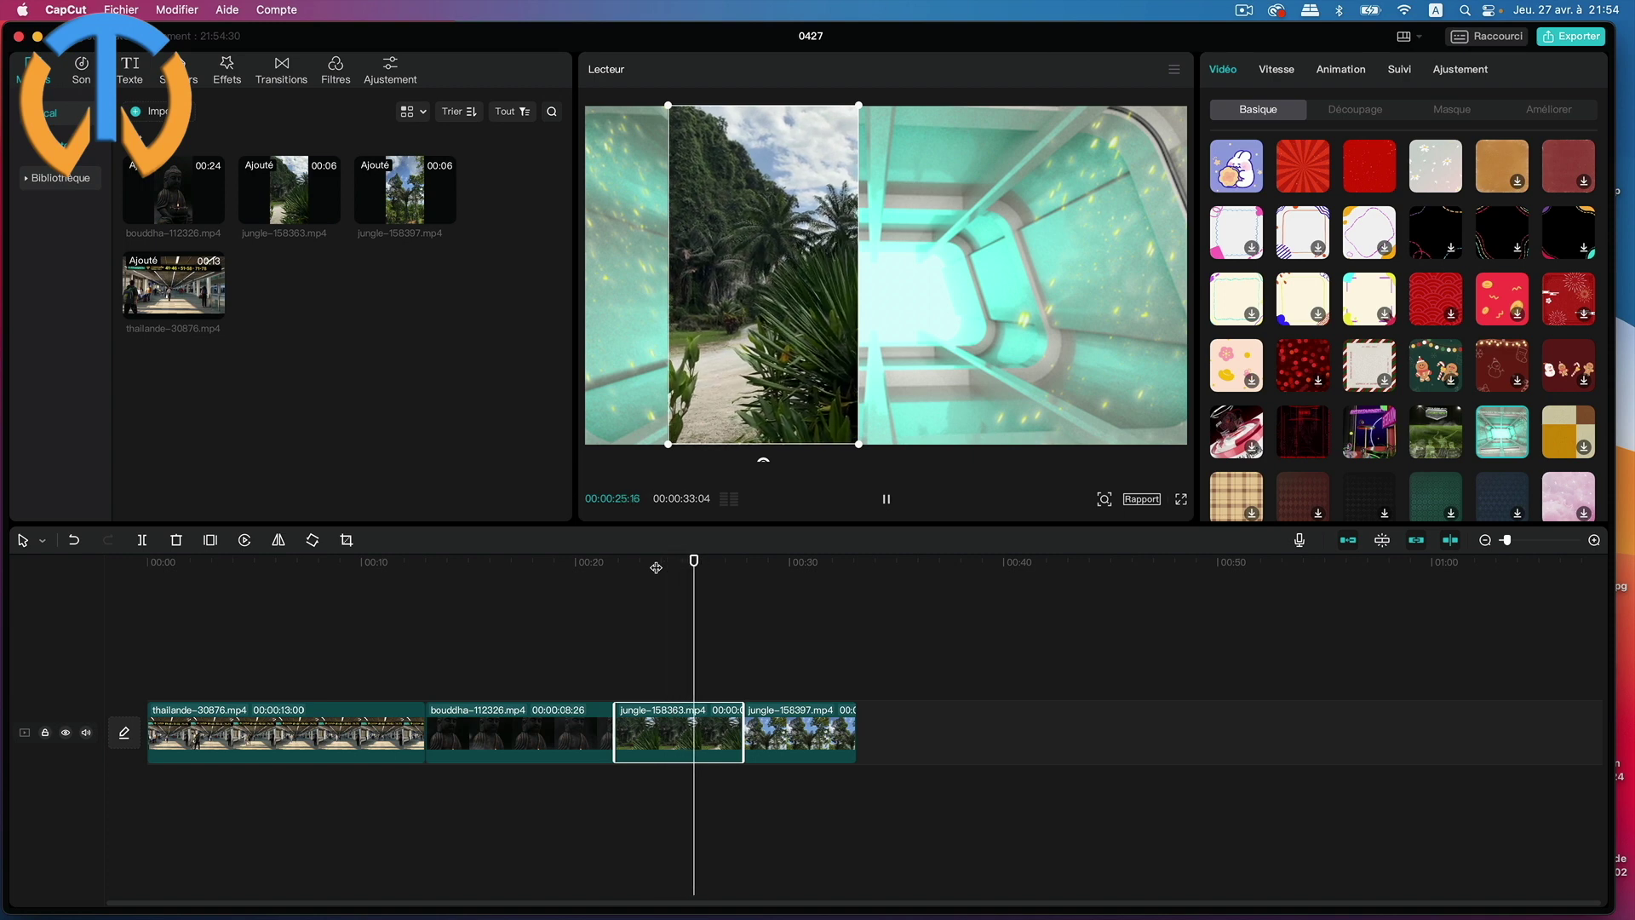
key(space)
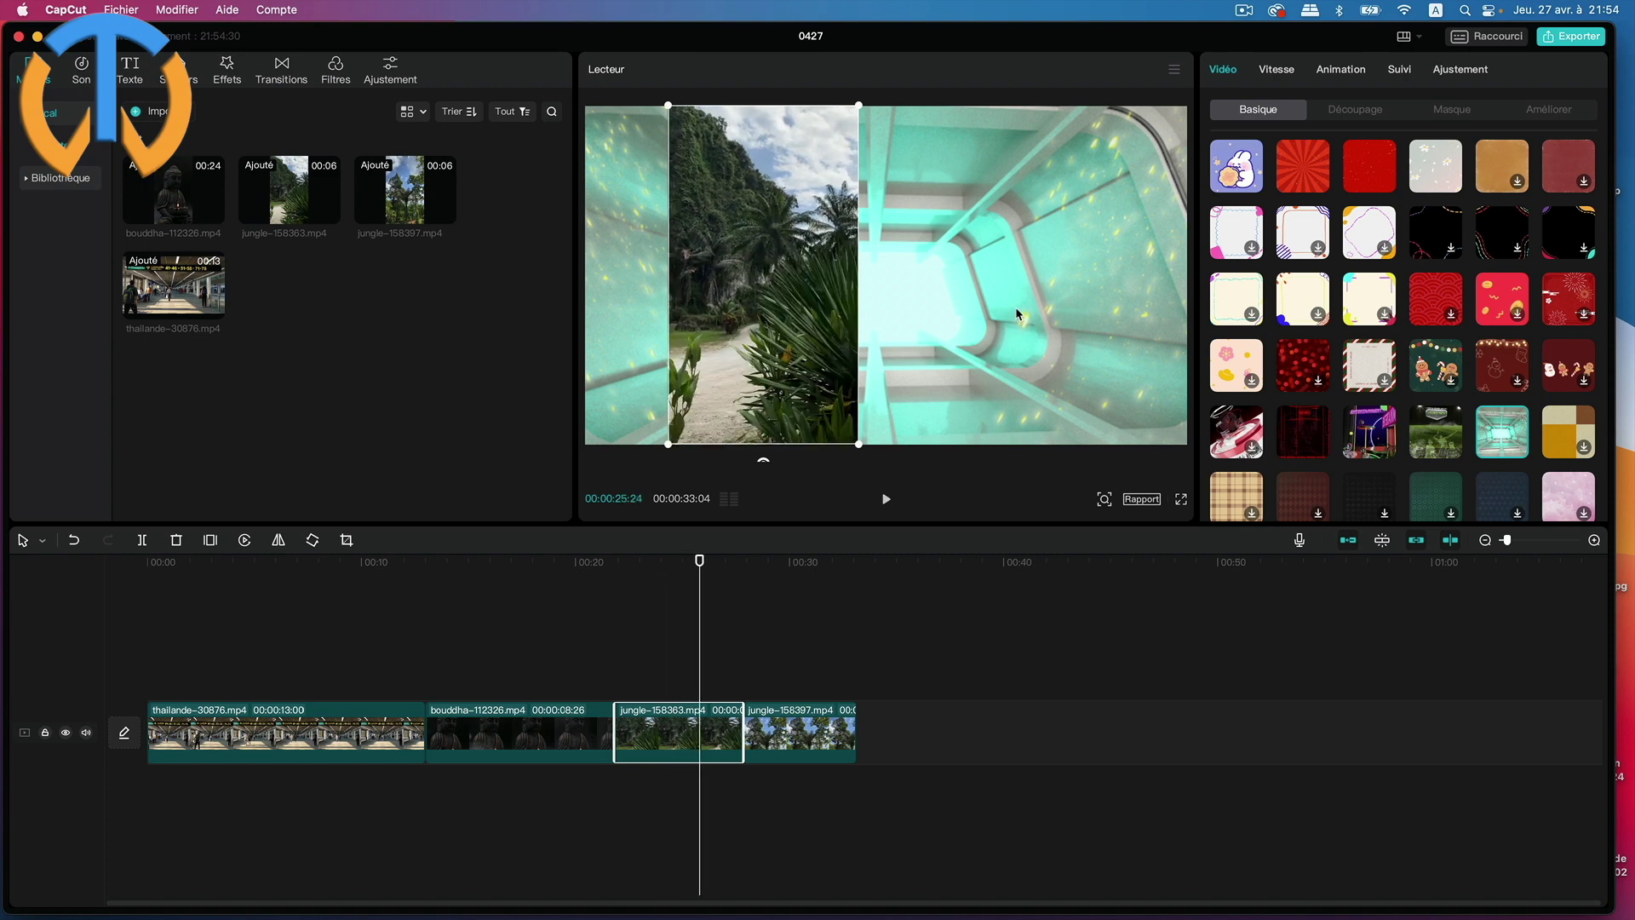
click(692, 740)
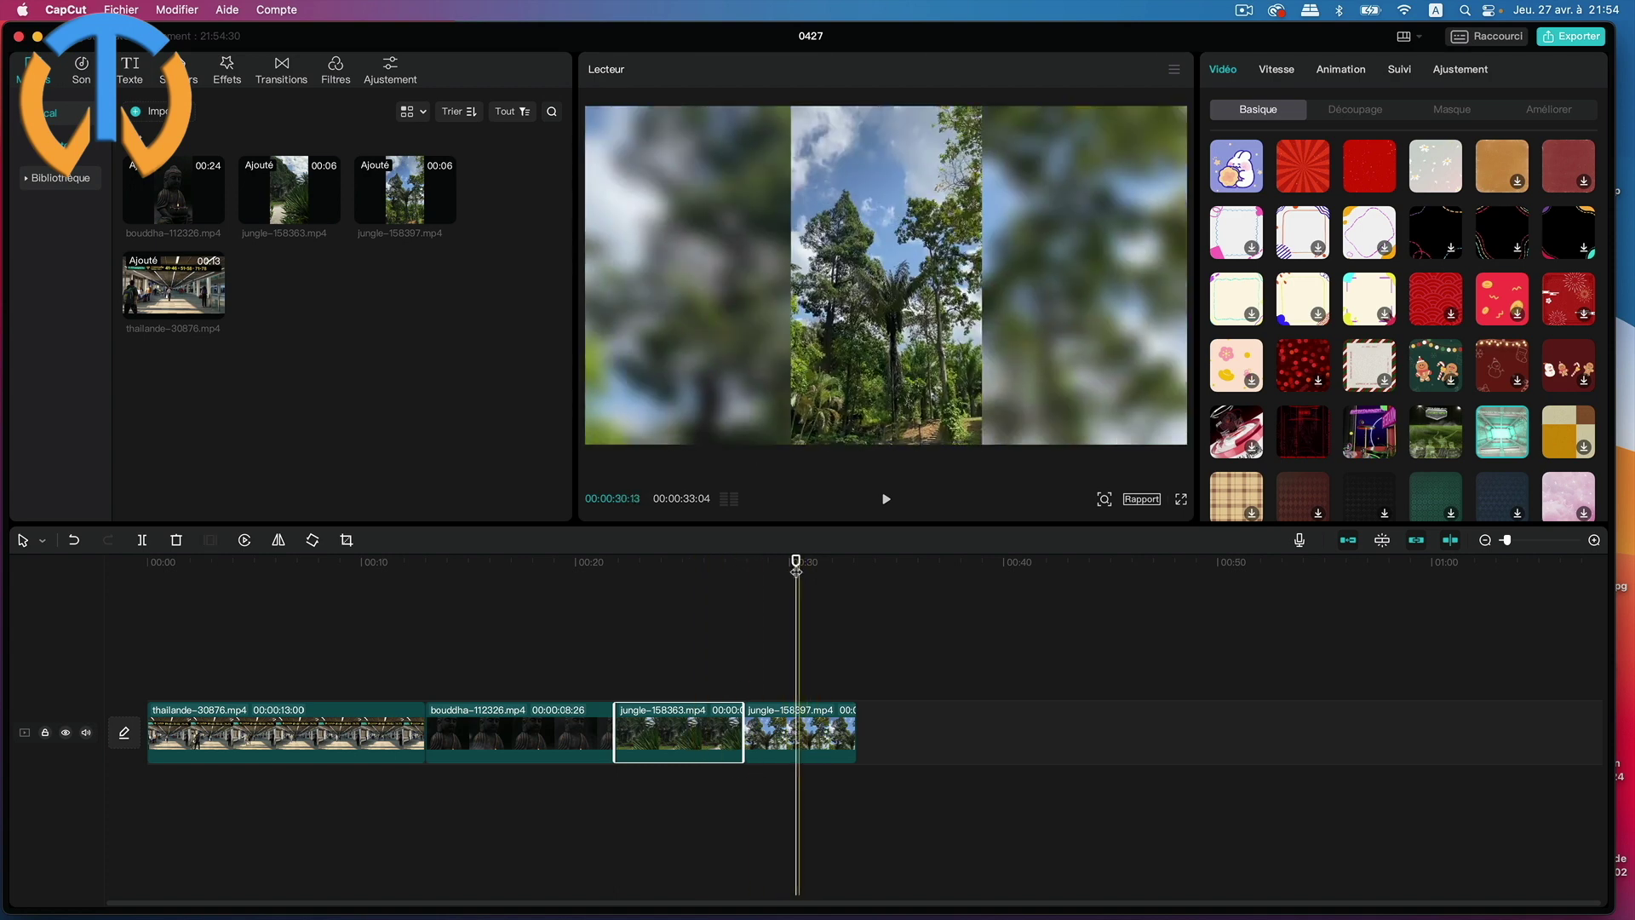
drag(796, 596, 700, 596)
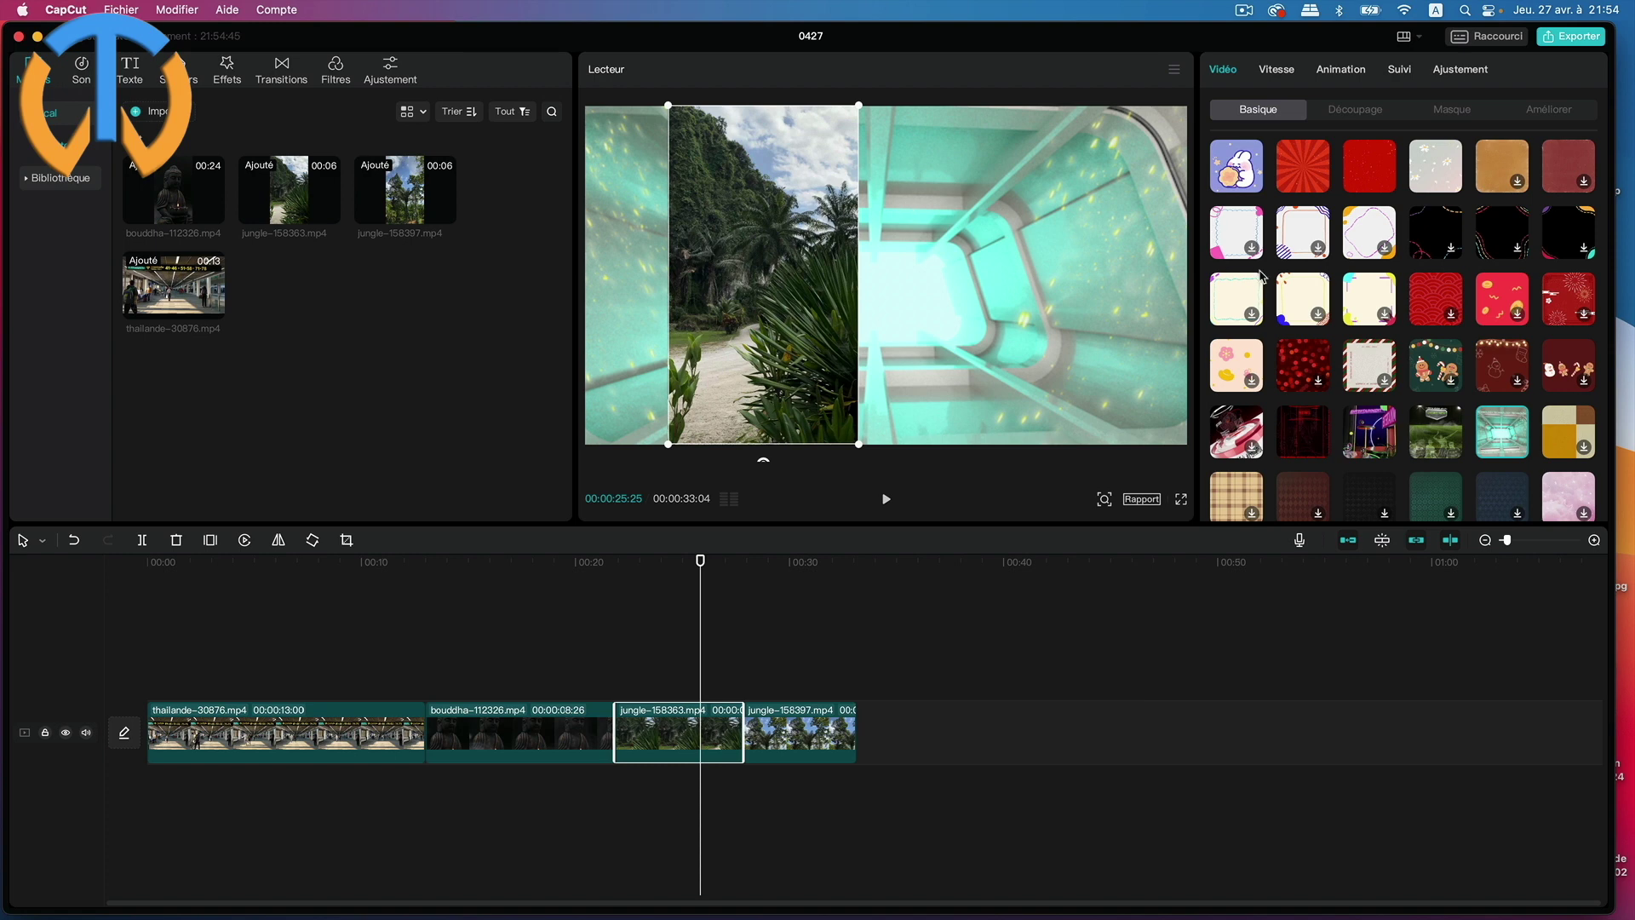
- Change the jungle-158363.mp4 clip's background to blur (Flou) and apply the second blur level
scroll(1361, 196, up, 3)
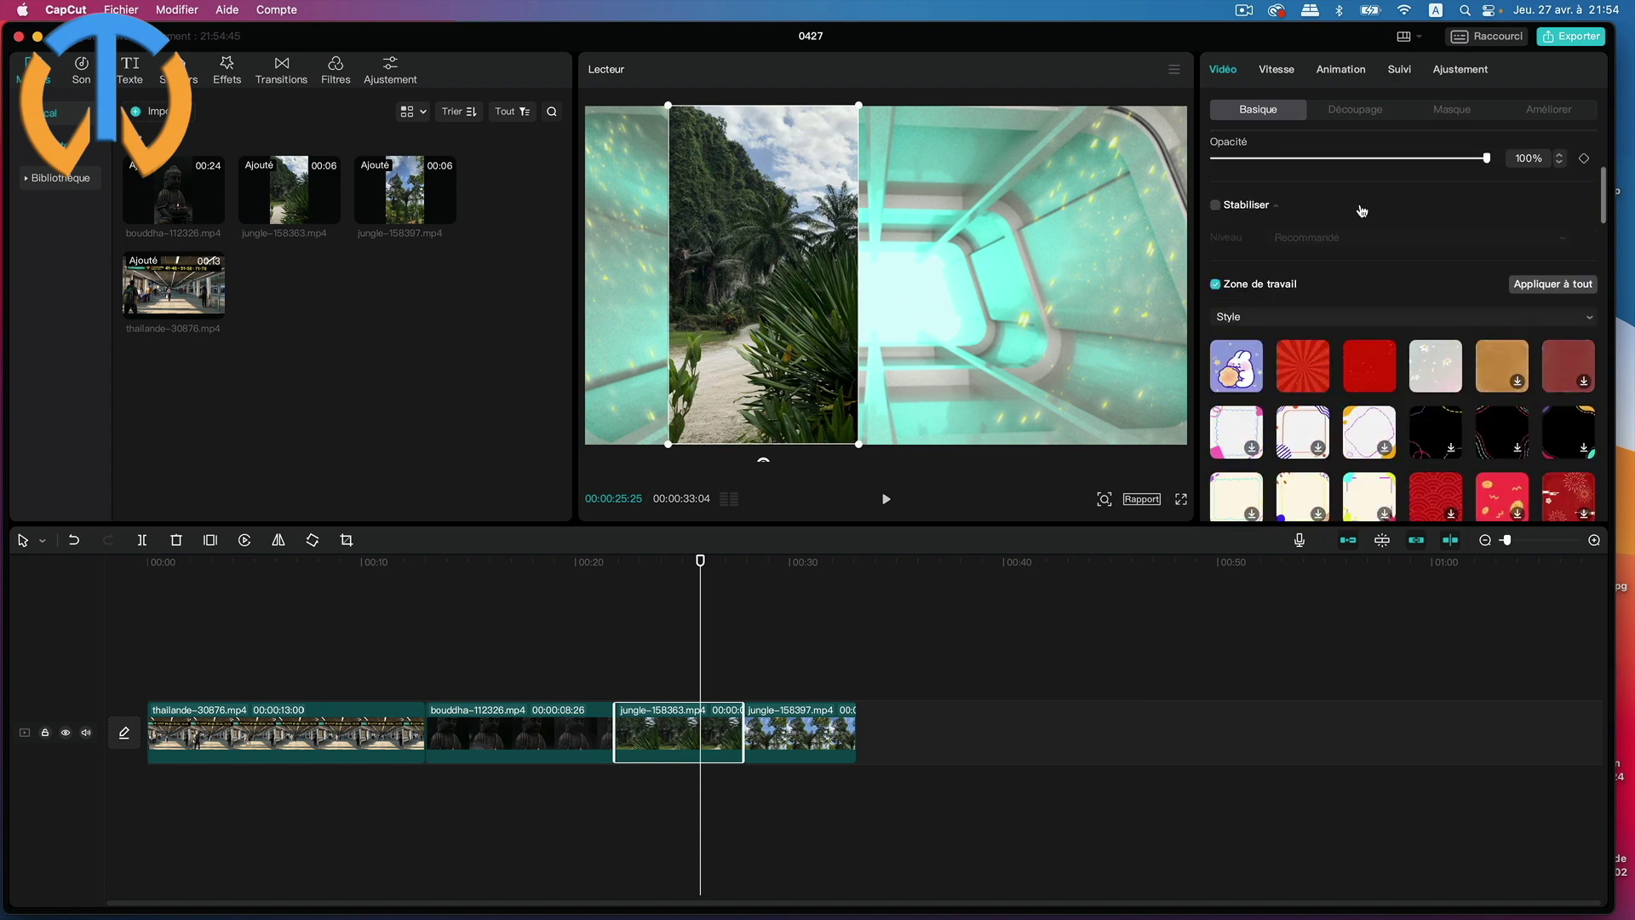
click(1275, 324)
click(1252, 376)
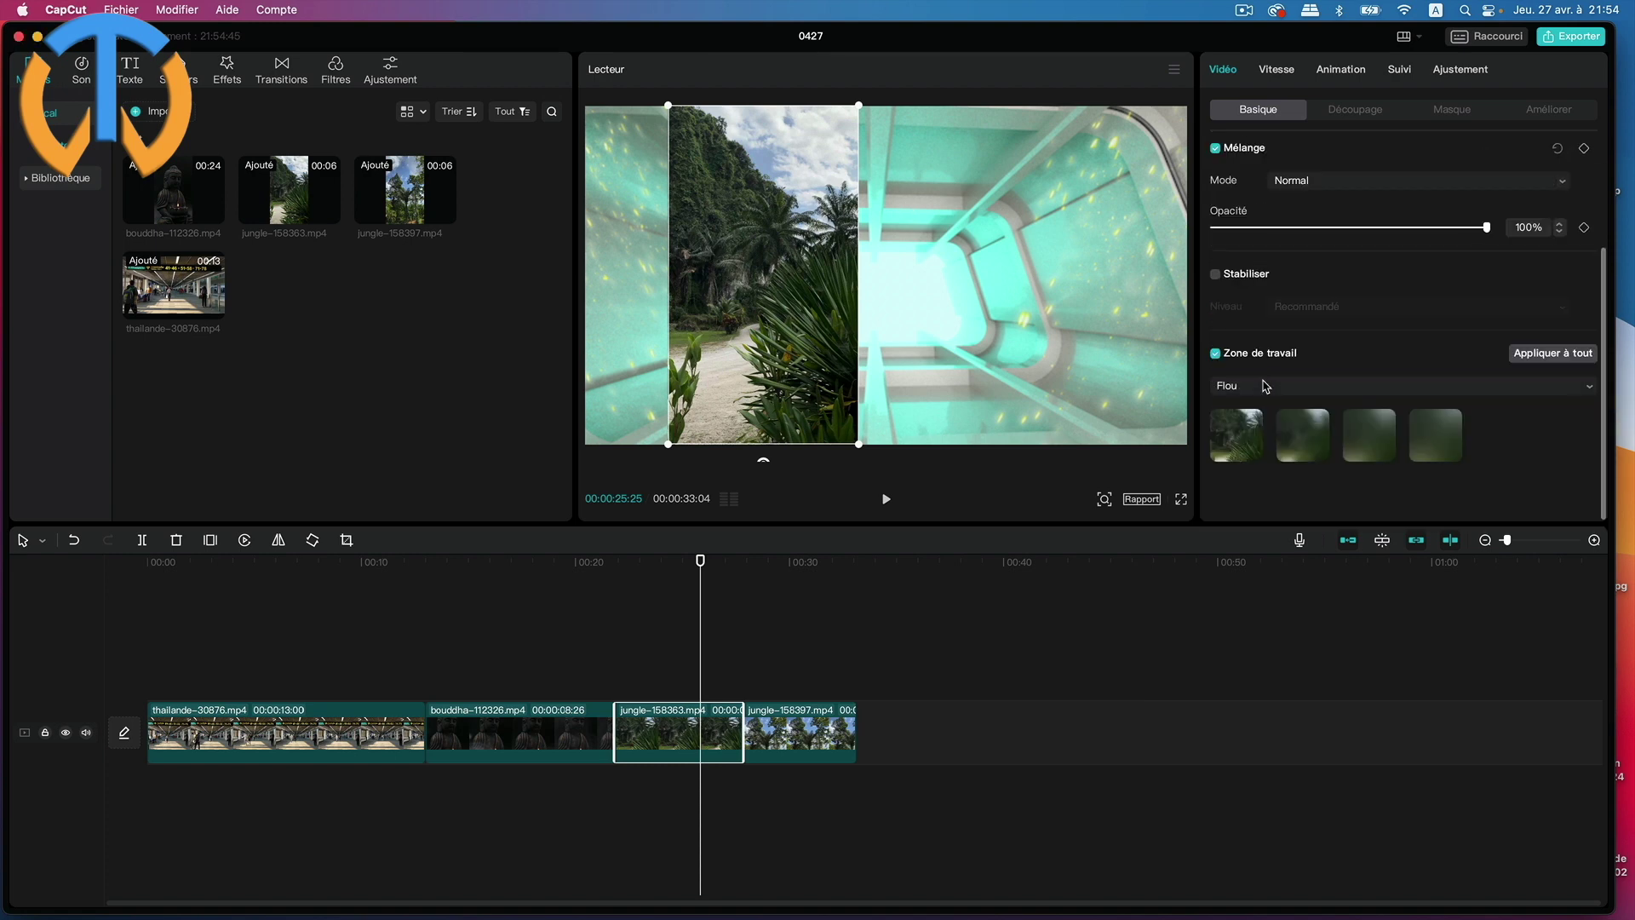
click(1301, 439)
- Centre the jungle-158363.mp4 picture in the frame and bring the playhead back near the start of the timeline
drag(752, 327, 893, 330)
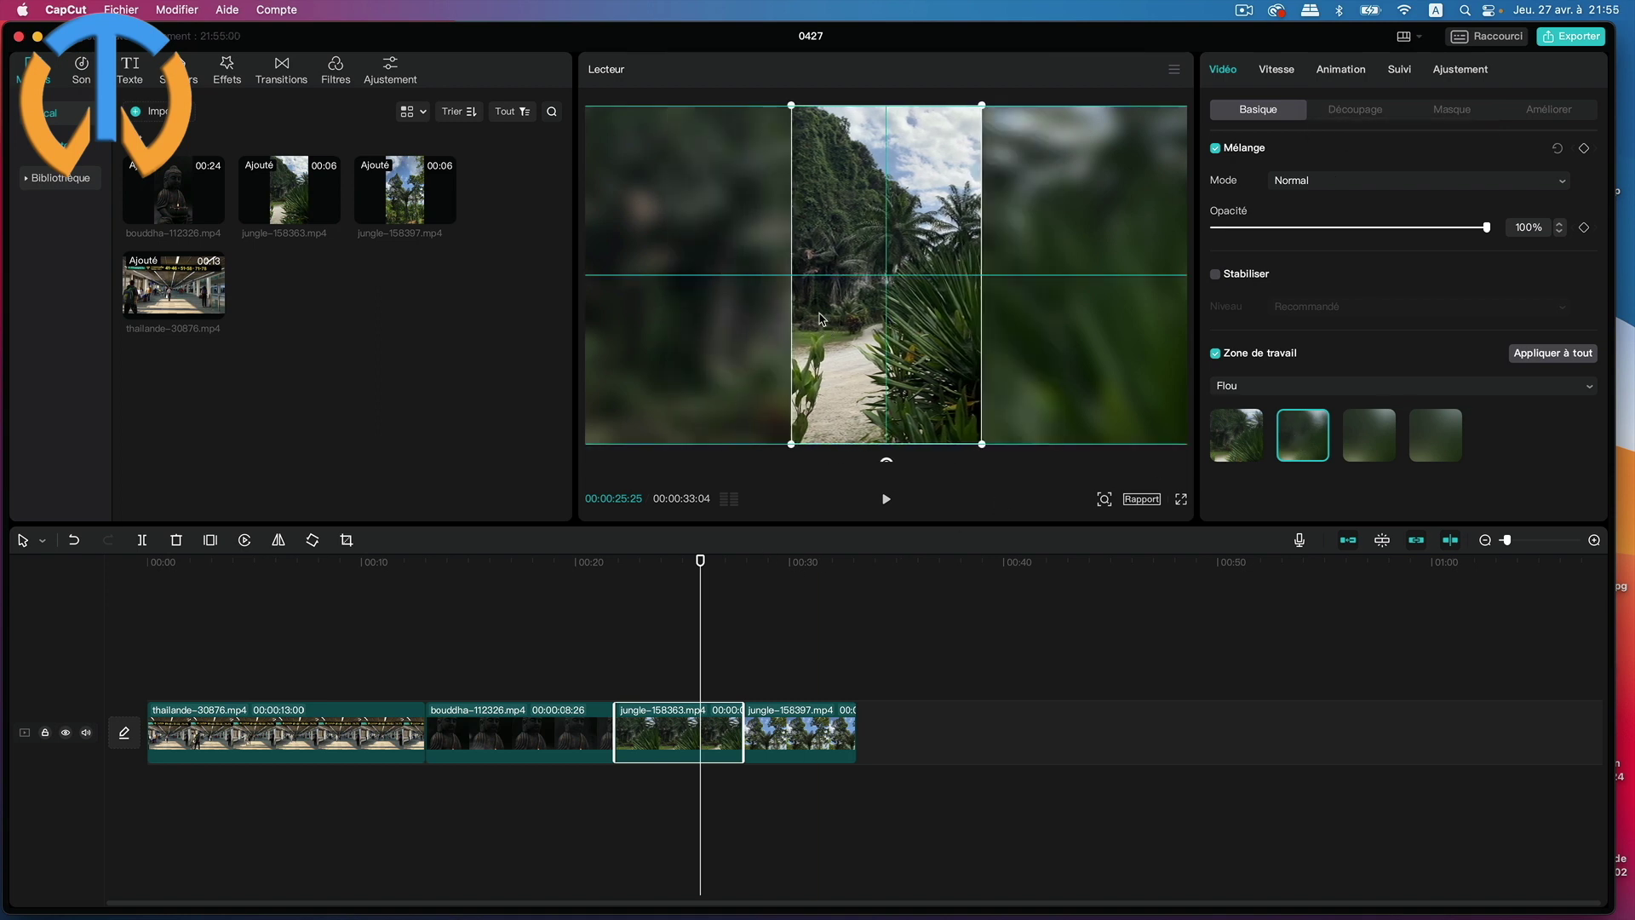
drag(820, 319, 820, 319)
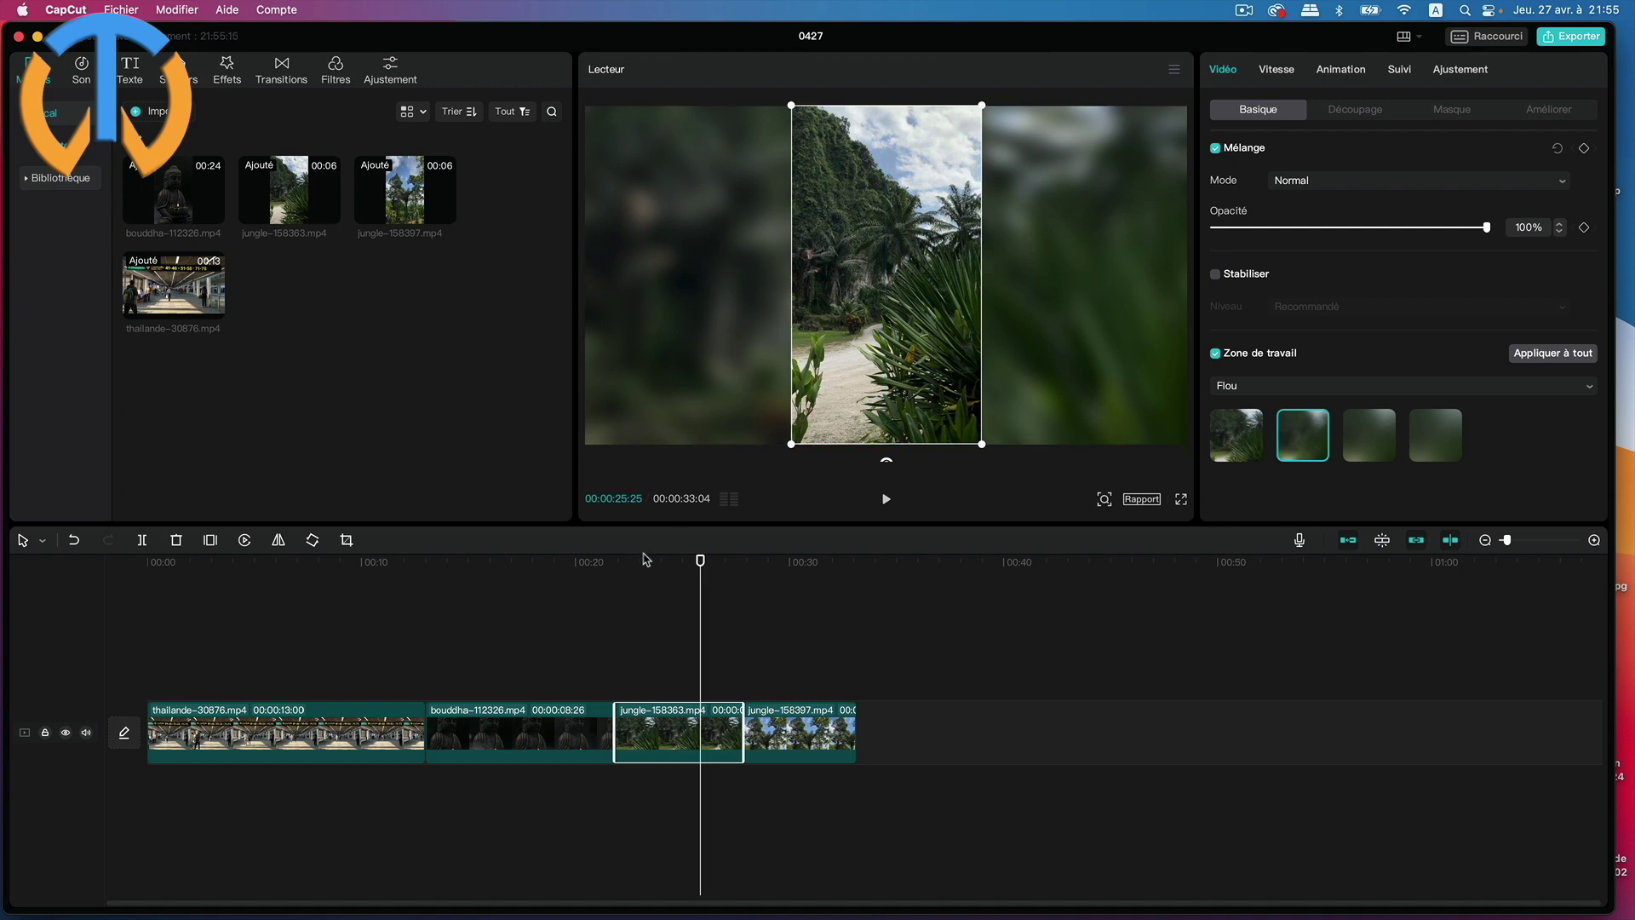
drag(696, 562, 155, 576)
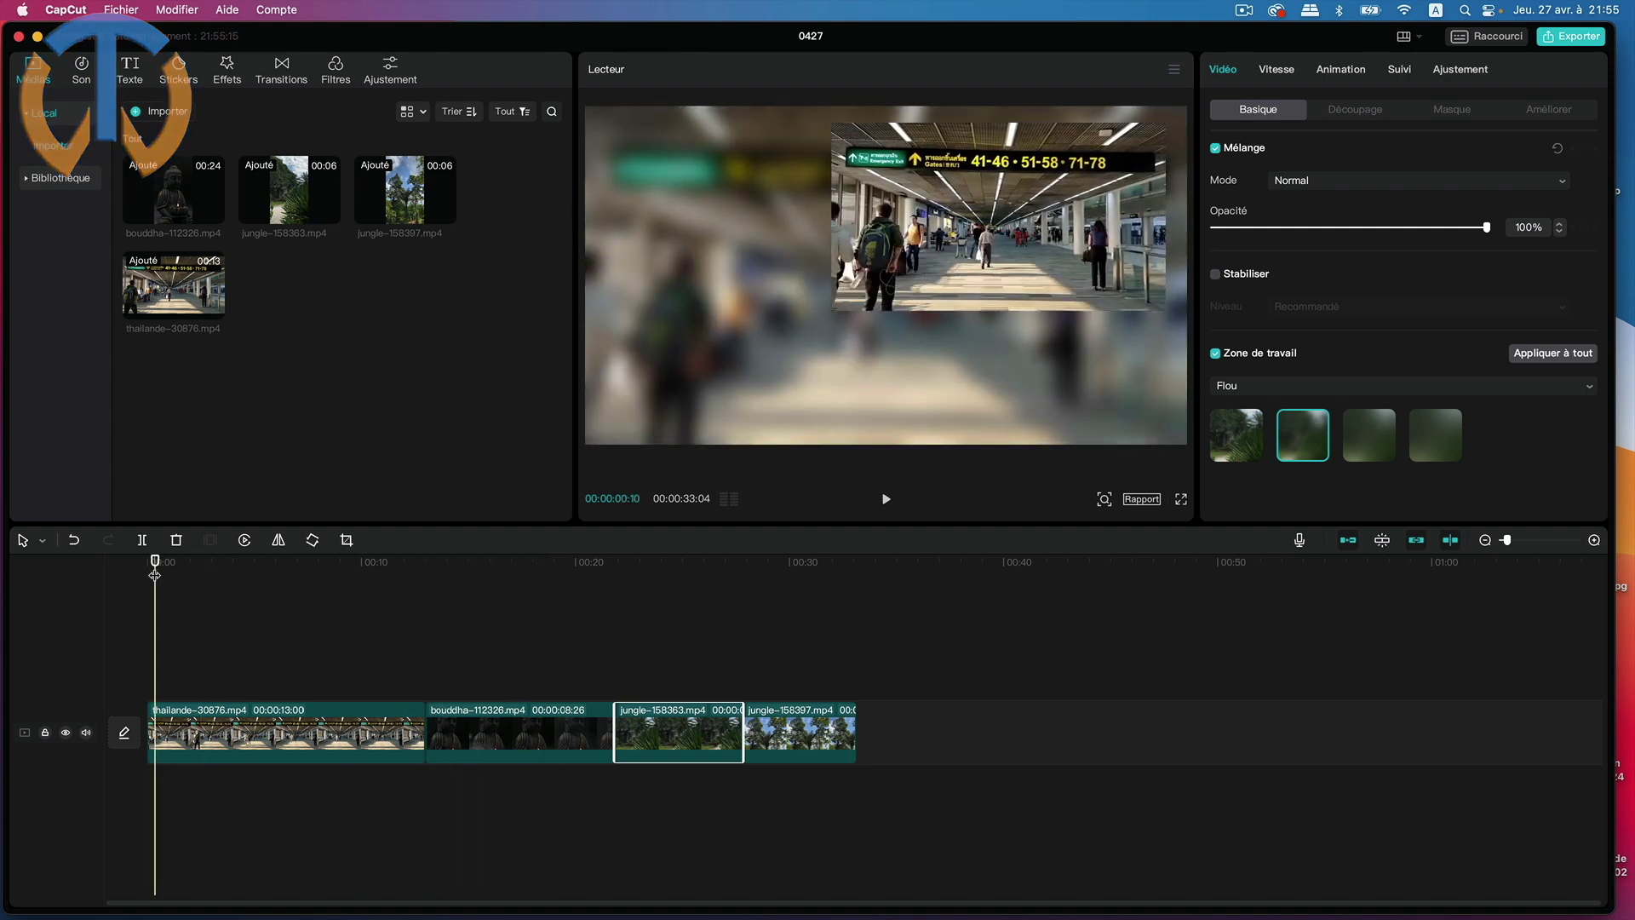